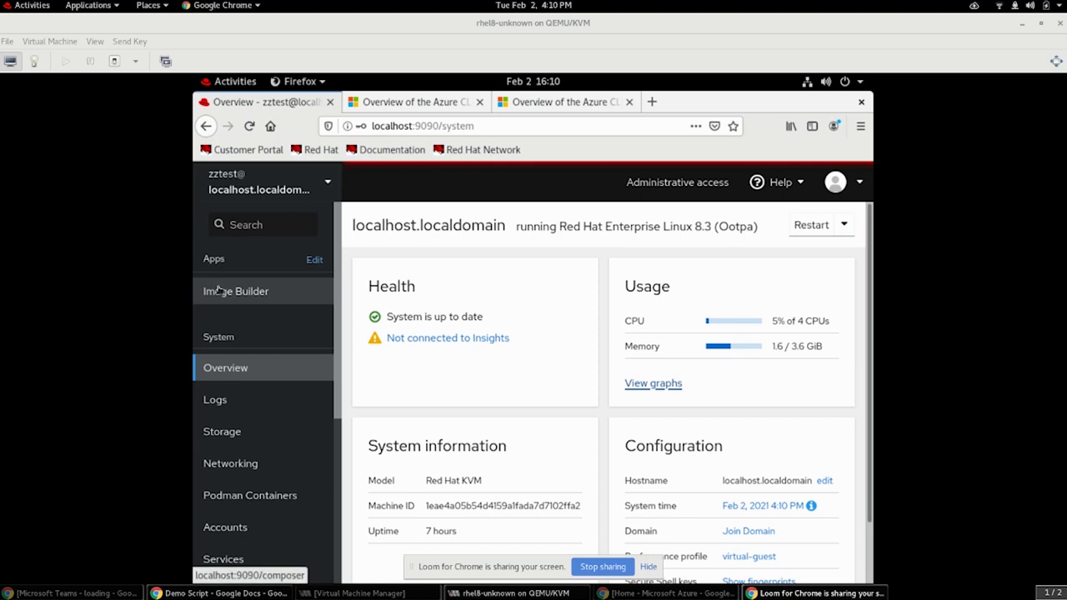
Review the customizations, packages and images of Demo-Blueprint in Image Builder
click(219, 290)
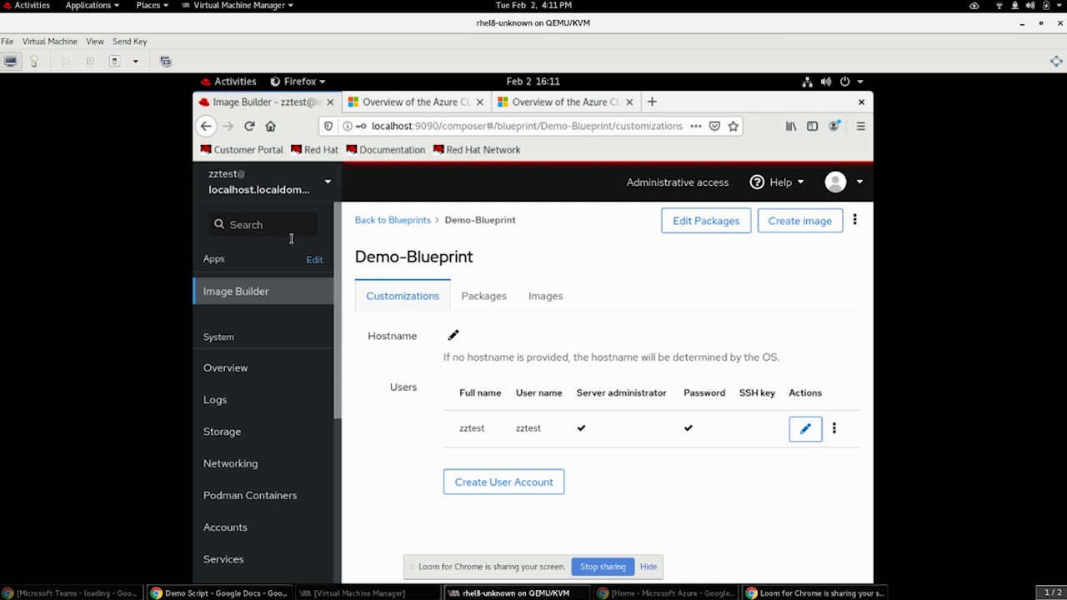
click(484, 308)
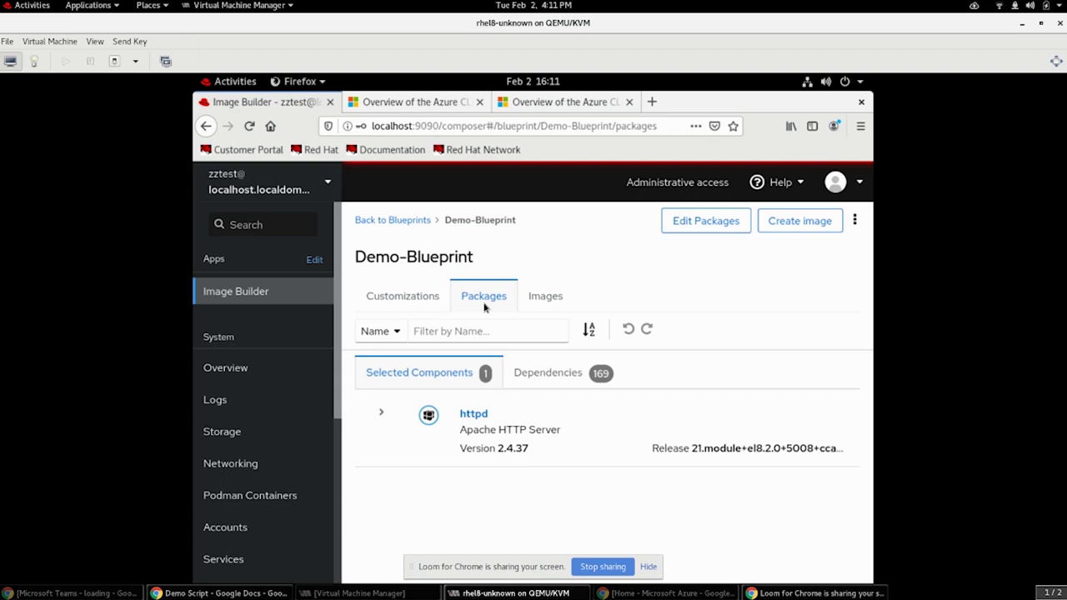
click(484, 306)
click(399, 332)
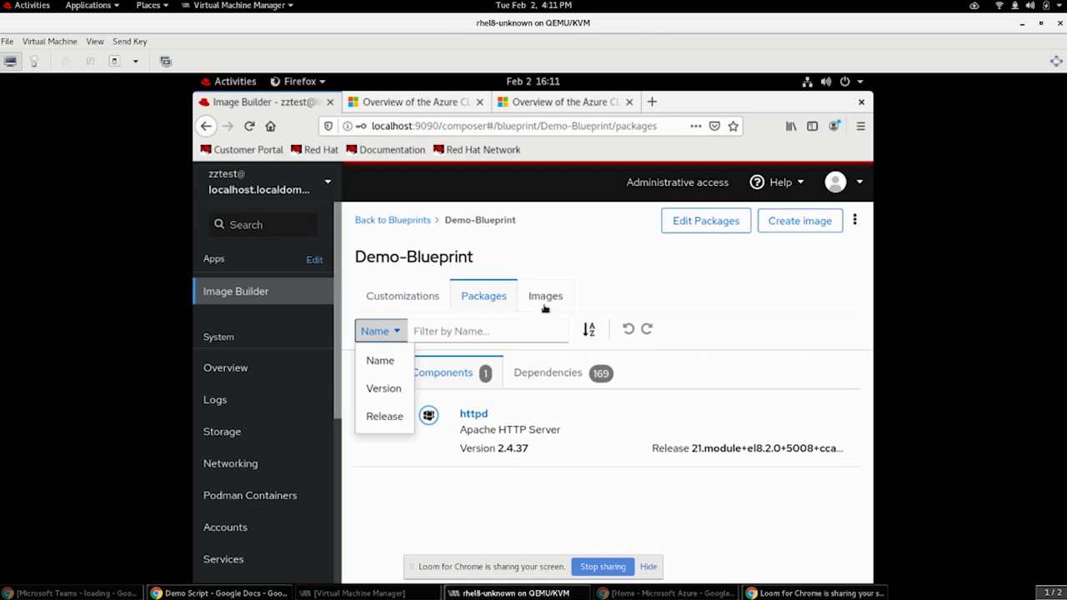
key(Escape)
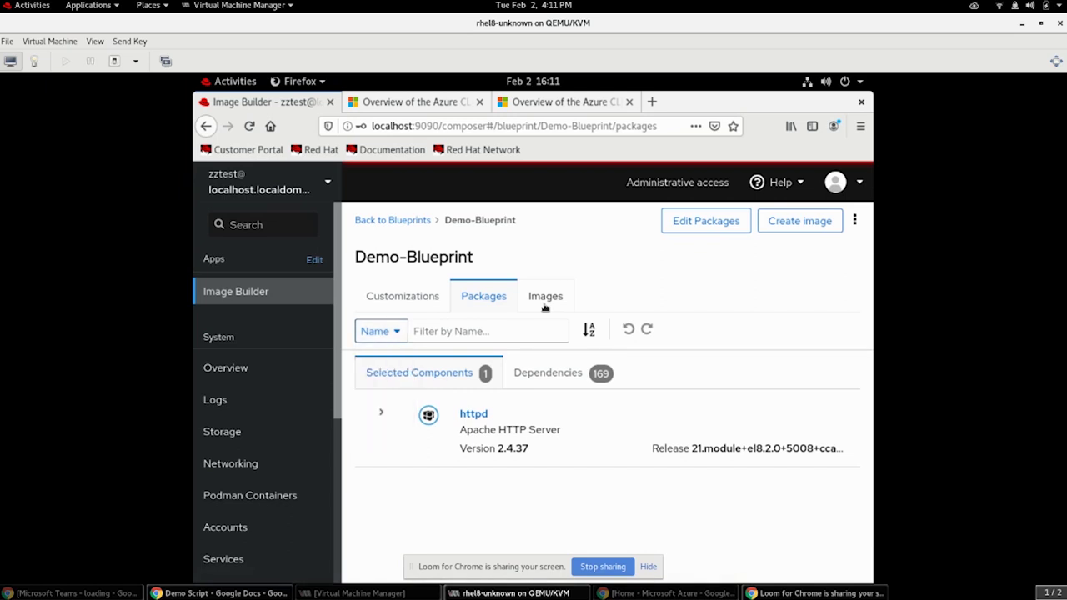
click(545, 308)
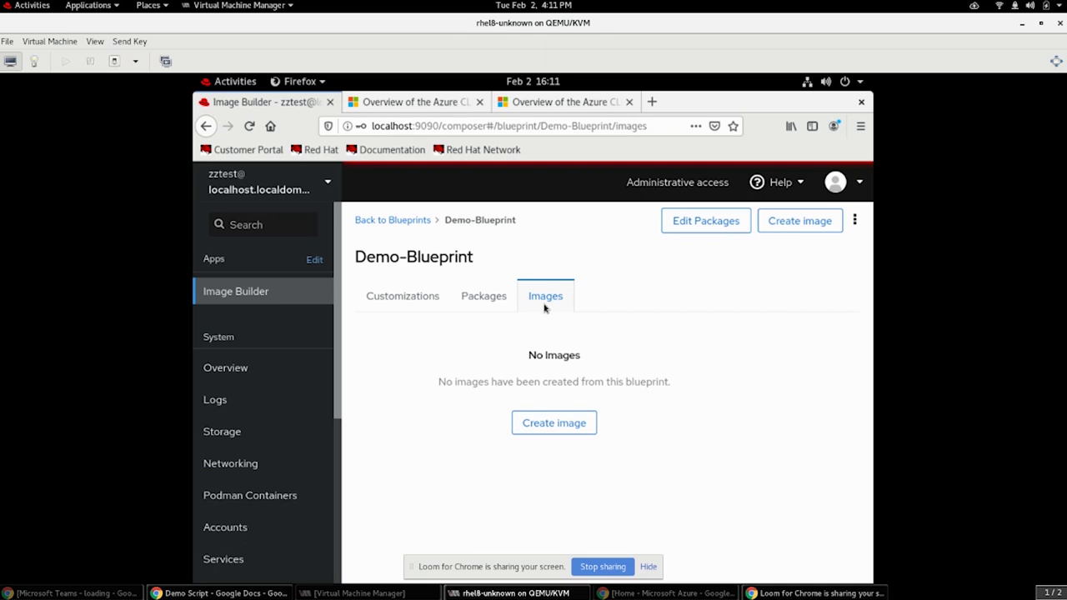
Switch to the Azure portal and open the container list of the storage account myimagestore1
click(631, 593)
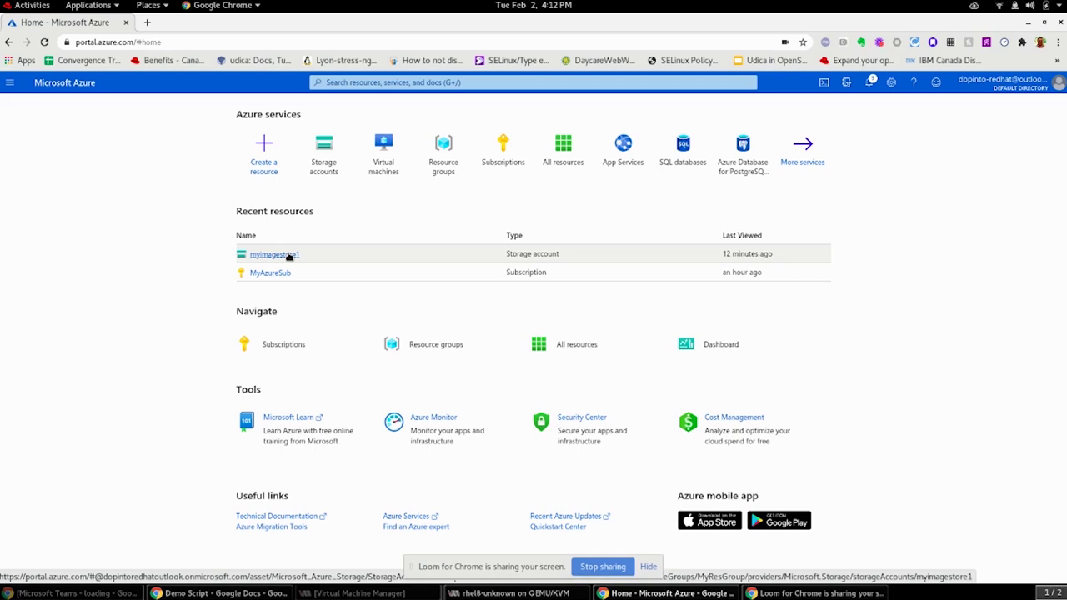
click(288, 255)
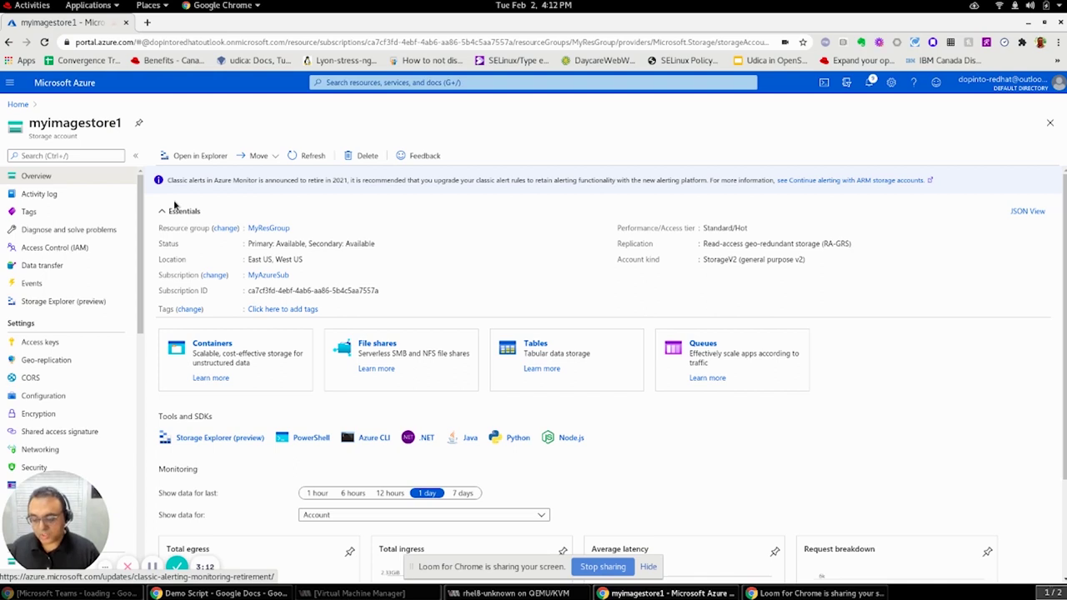
click(228, 346)
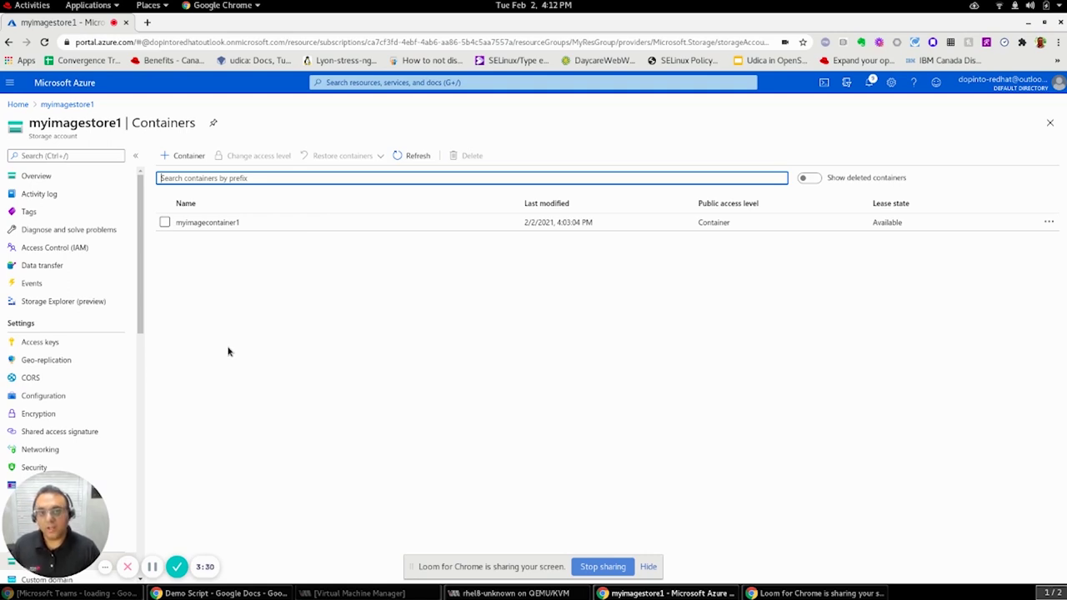
Reveal and copy the key1 access key of the storage account, and return to its container list
click(91, 343)
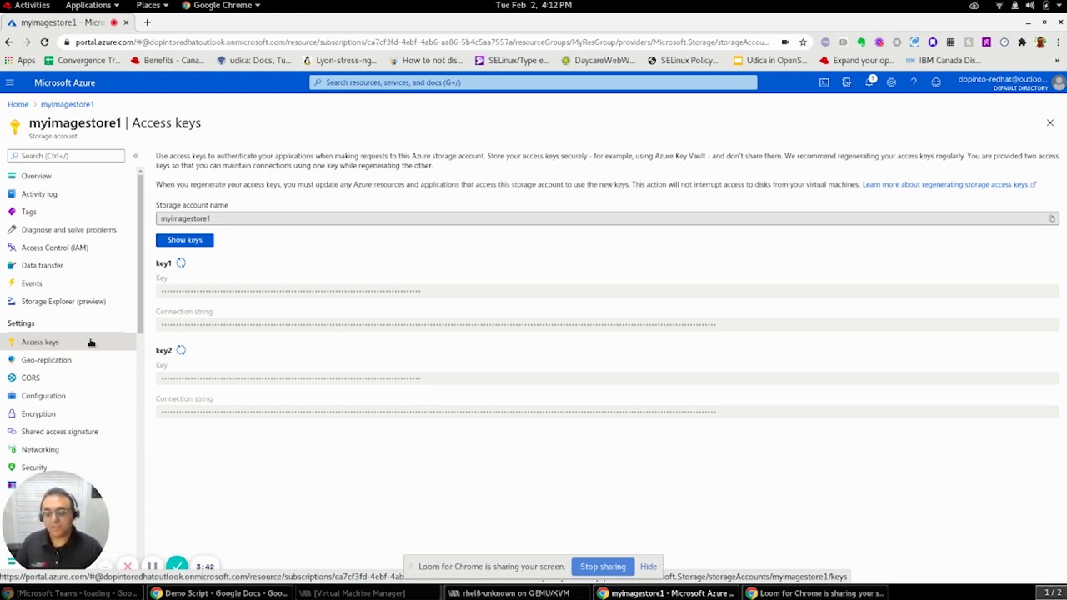
click(206, 240)
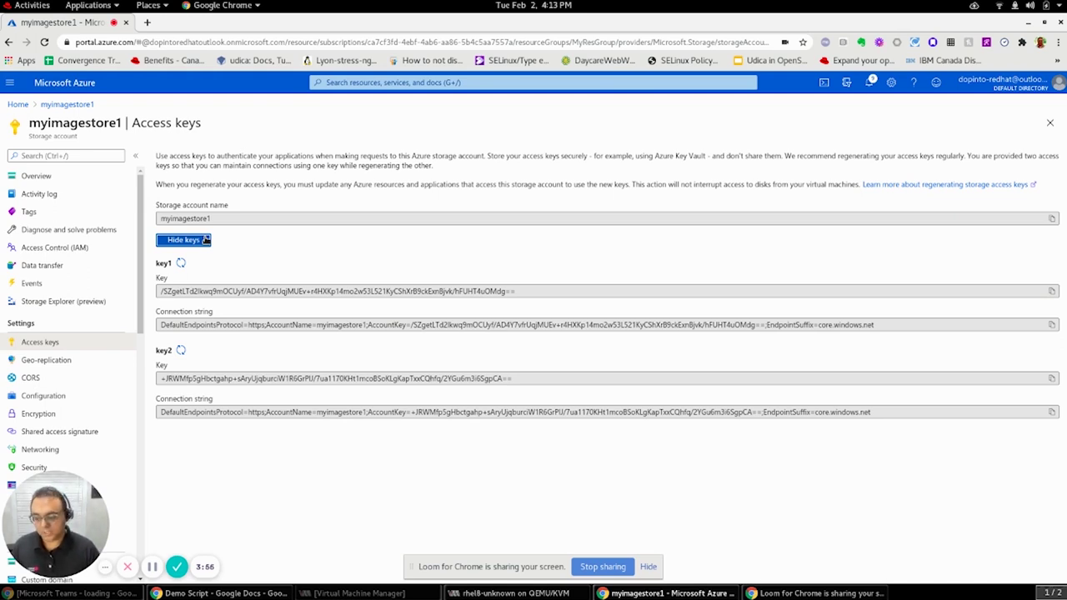
click(215, 290)
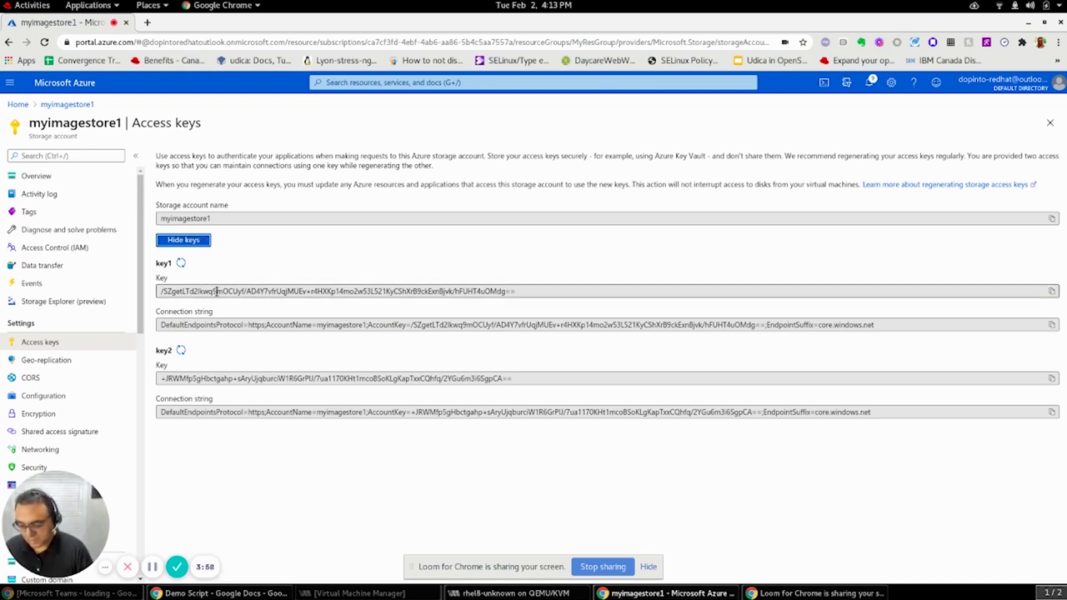
triple_click(215, 291)
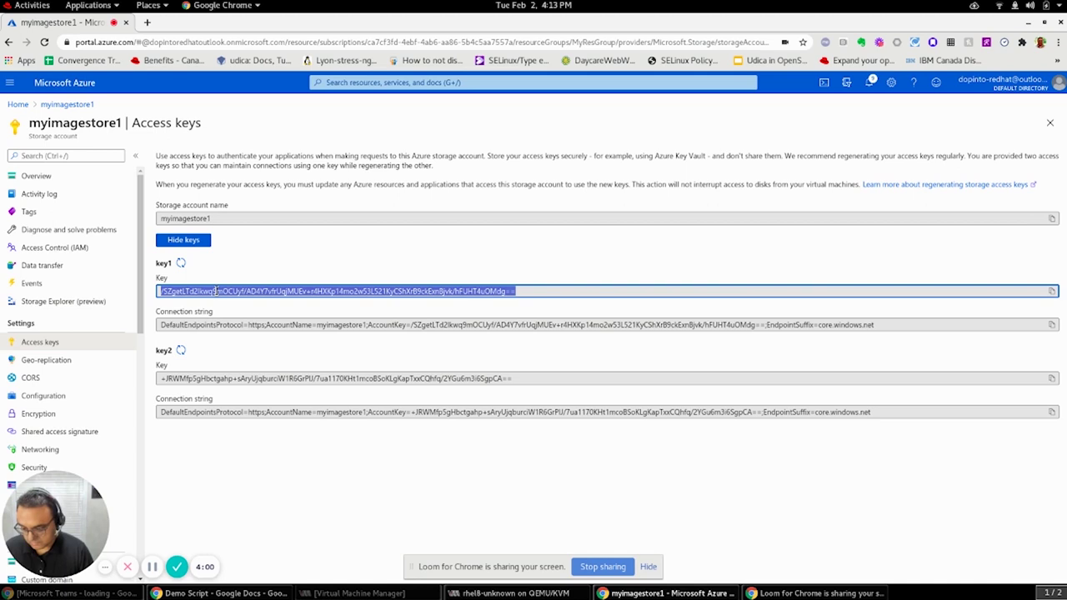
click(77, 110)
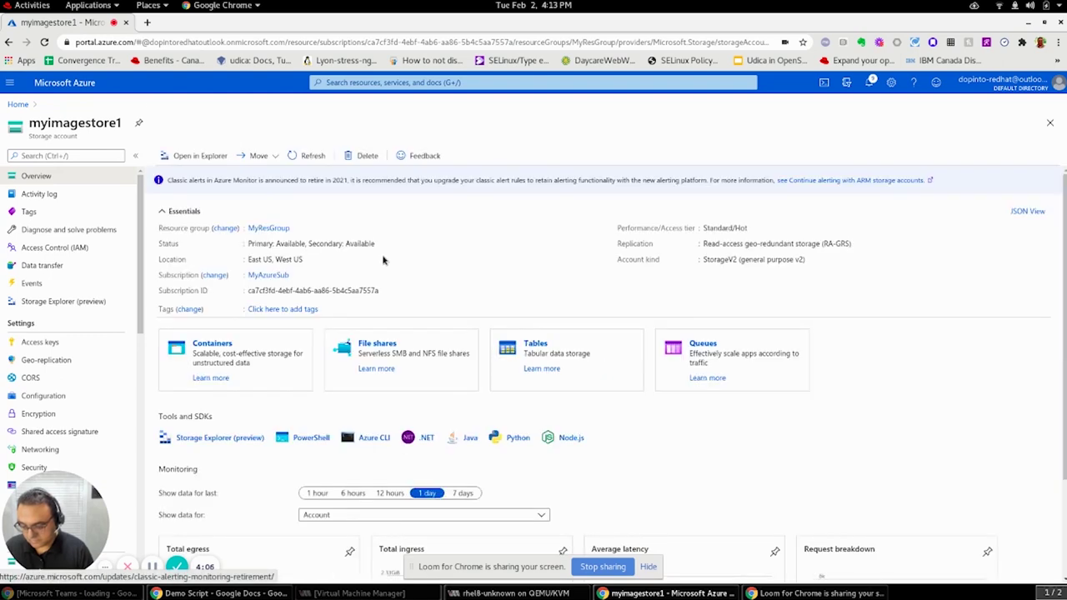
click(225, 342)
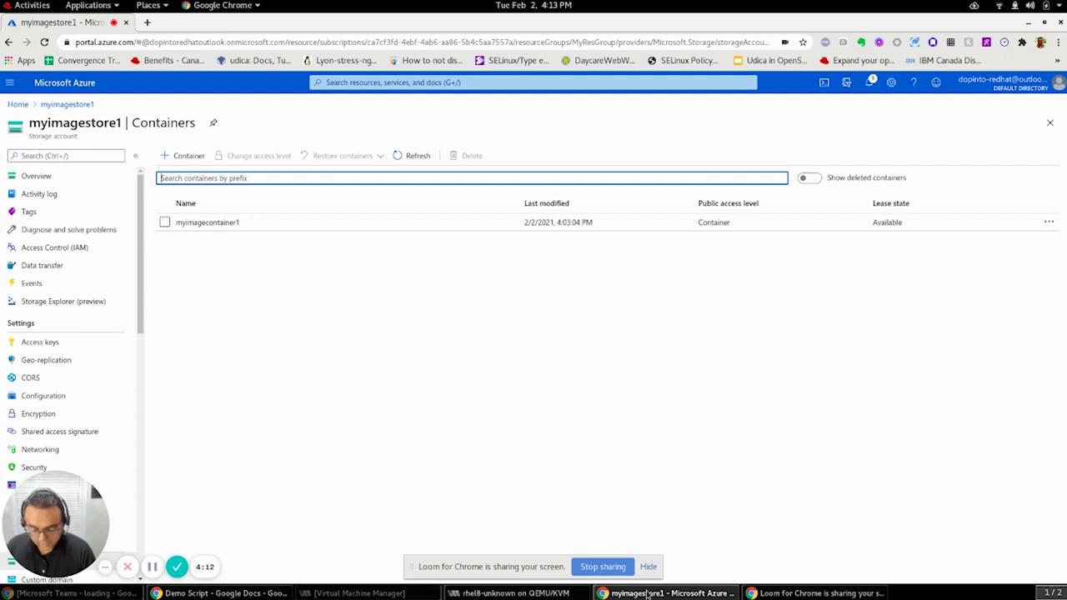
Switch to the RHEL virtual machine and start a Demo-Blueprint image of type Azure Disk Image (.vhd) with Upload to Azure enabled
click(513, 594)
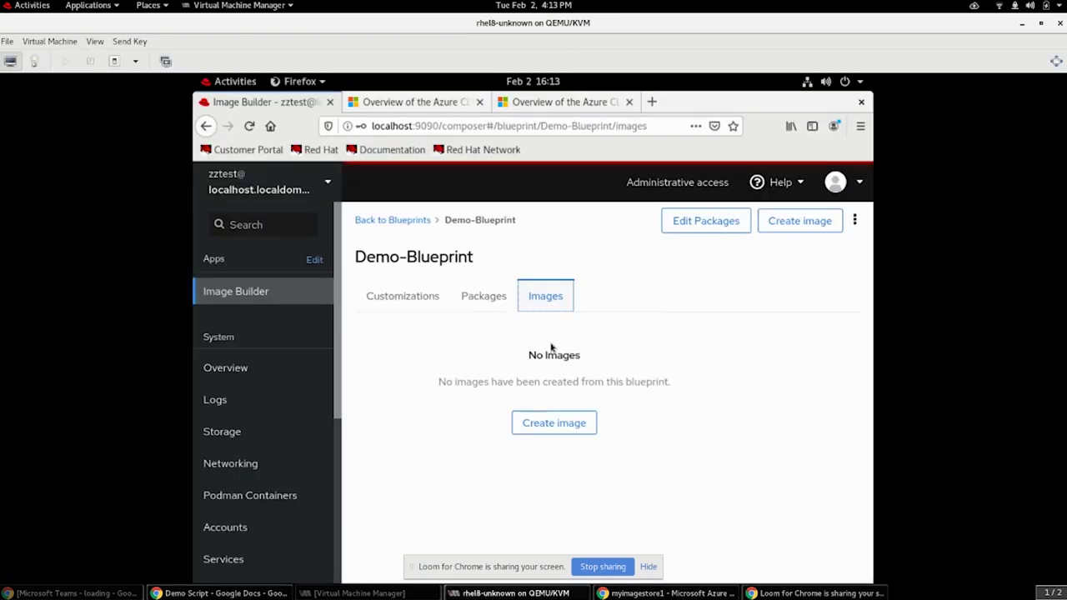
click(551, 422)
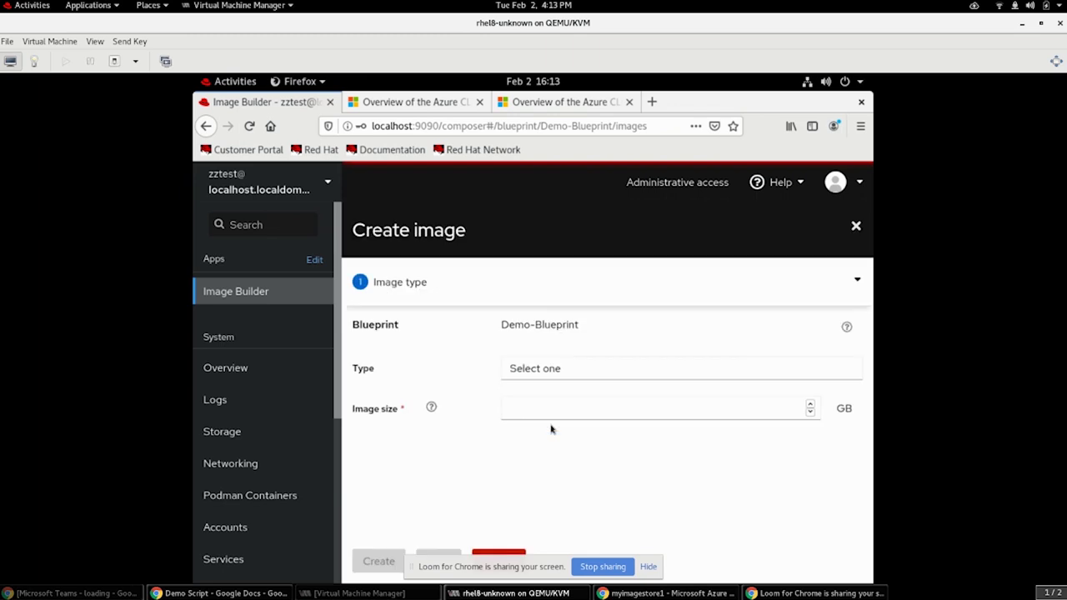
click(578, 377)
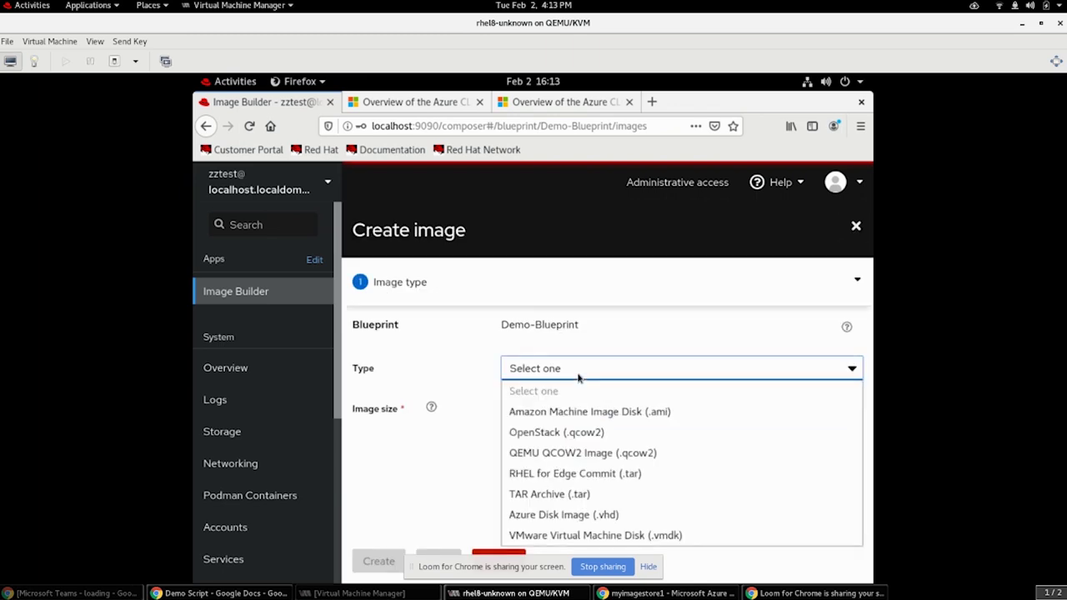
click(592, 516)
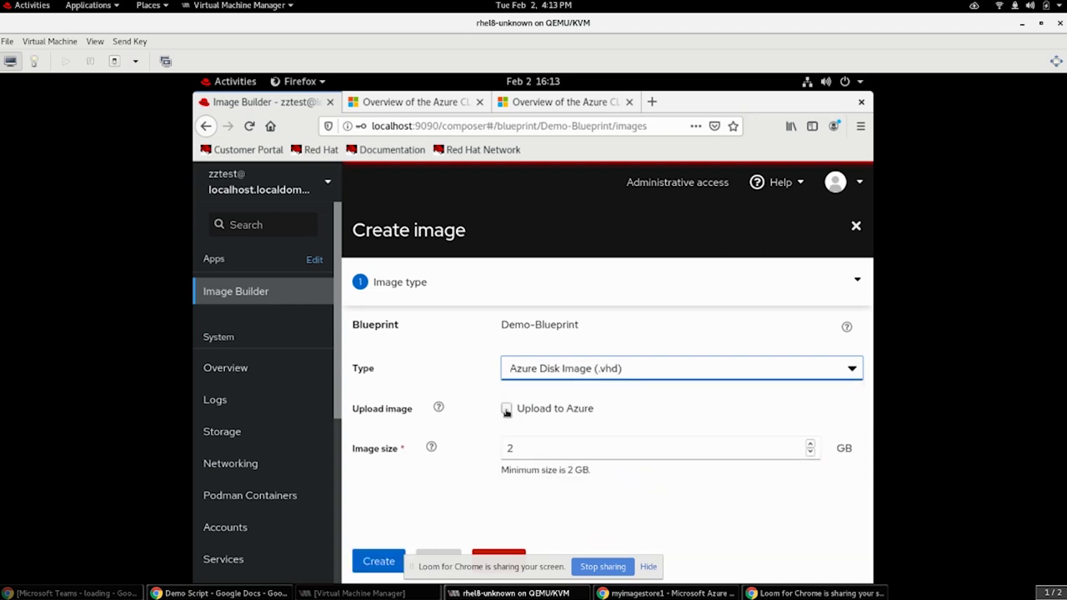
click(507, 409)
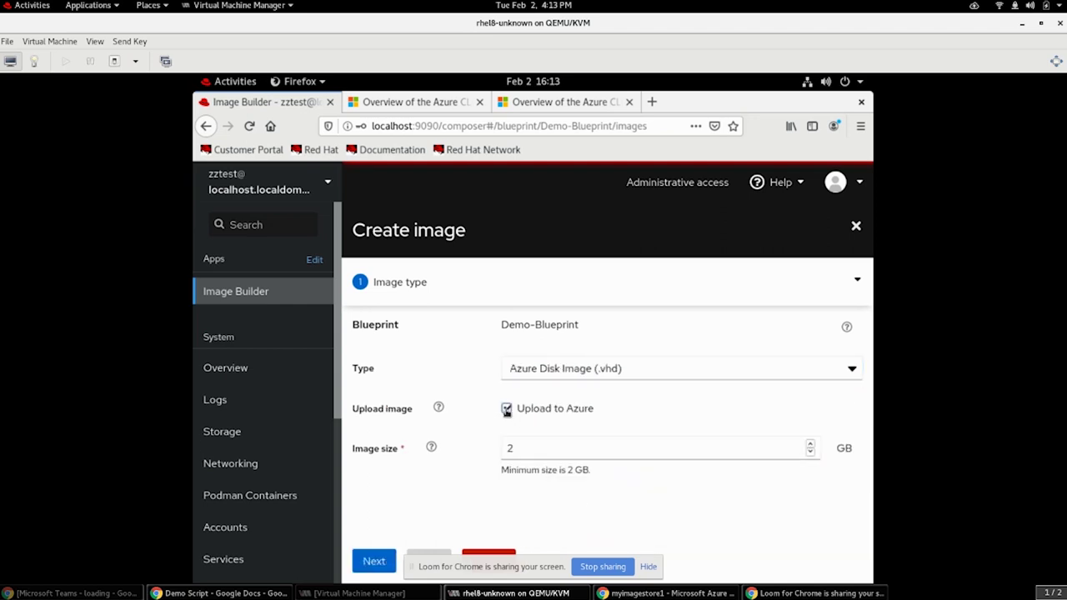
click(372, 562)
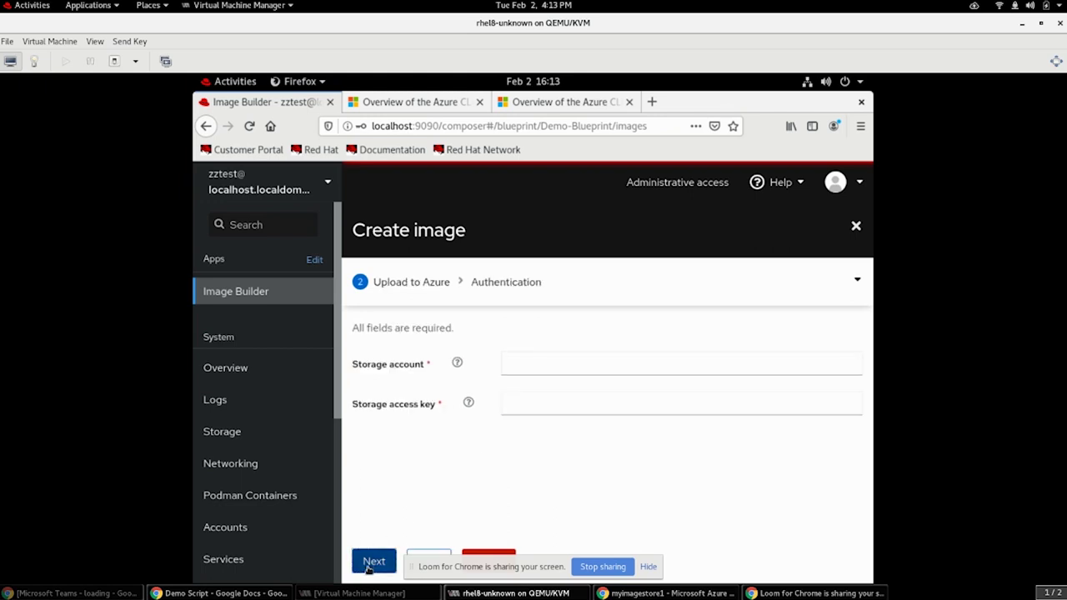
Paste the storage access key and enter myimagestore1 as the storage account for the Azure upload
click(532, 408)
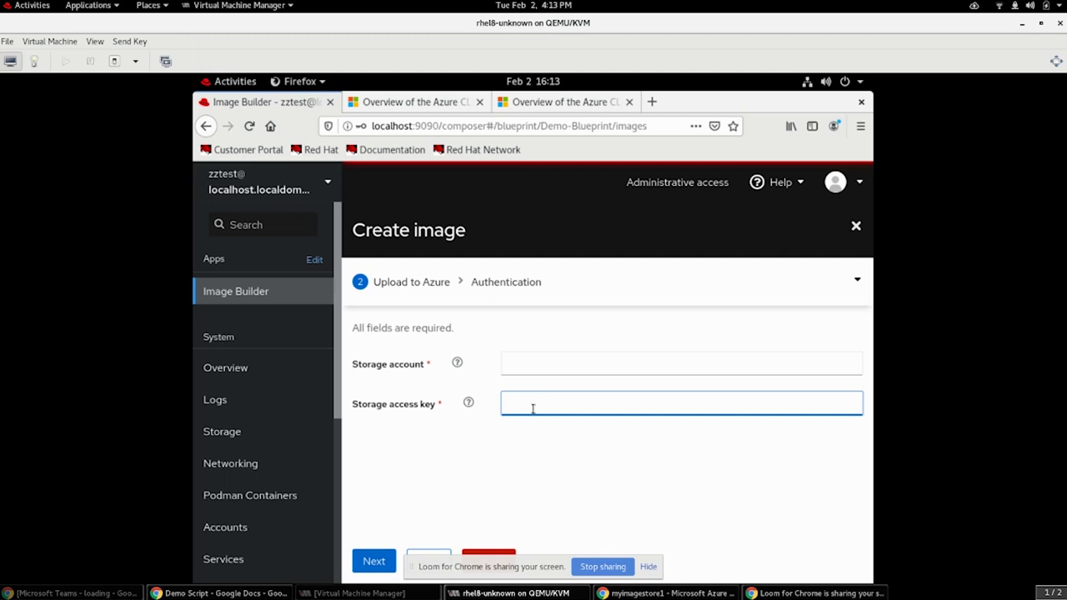
key(ctrl+v)
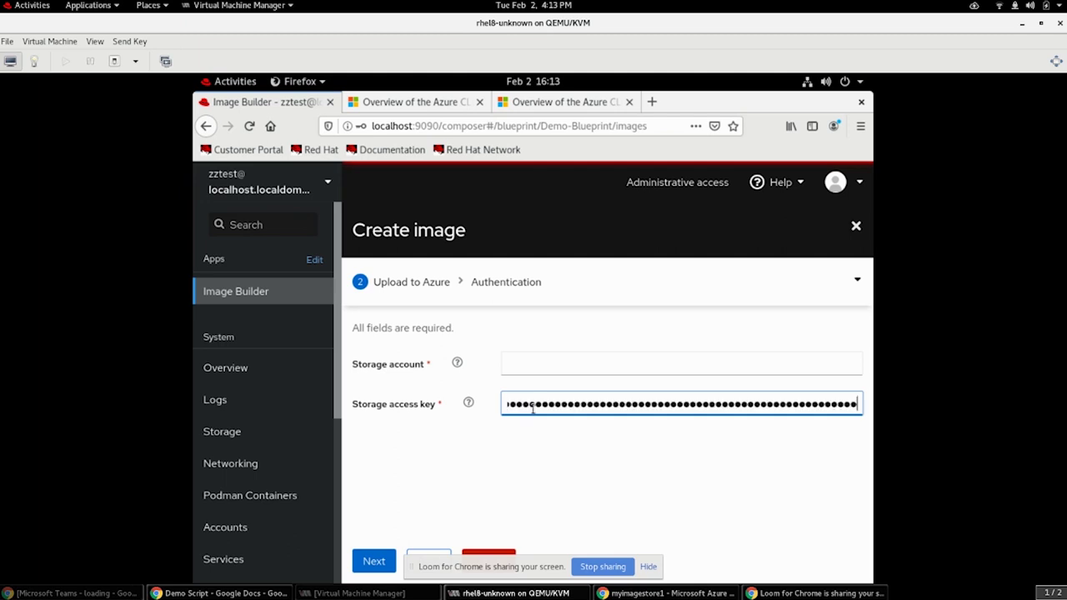
click(557, 368)
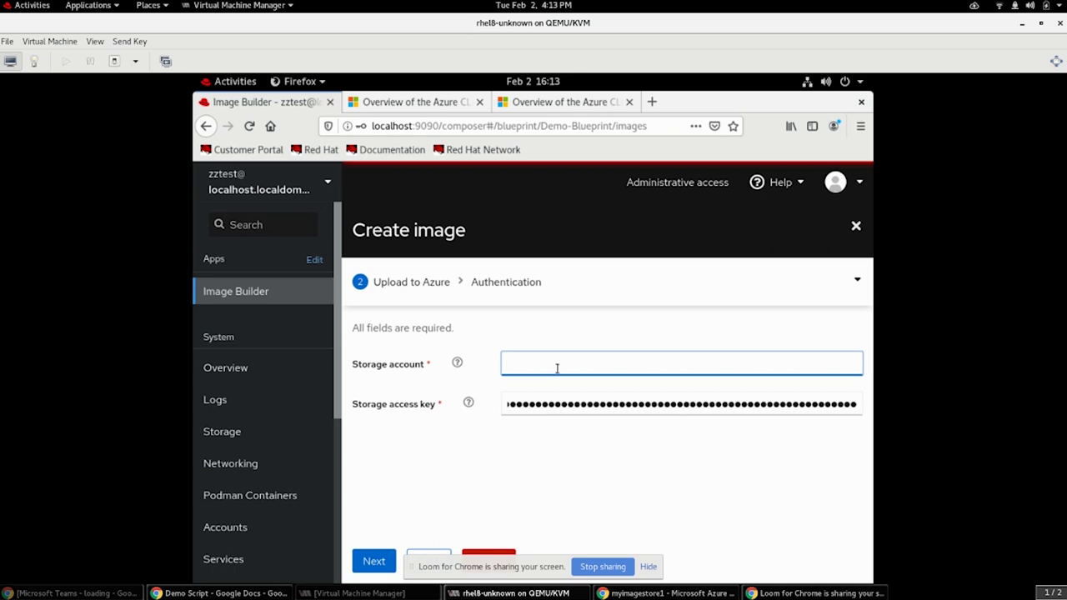
text(myimagestore1)
click(366, 564)
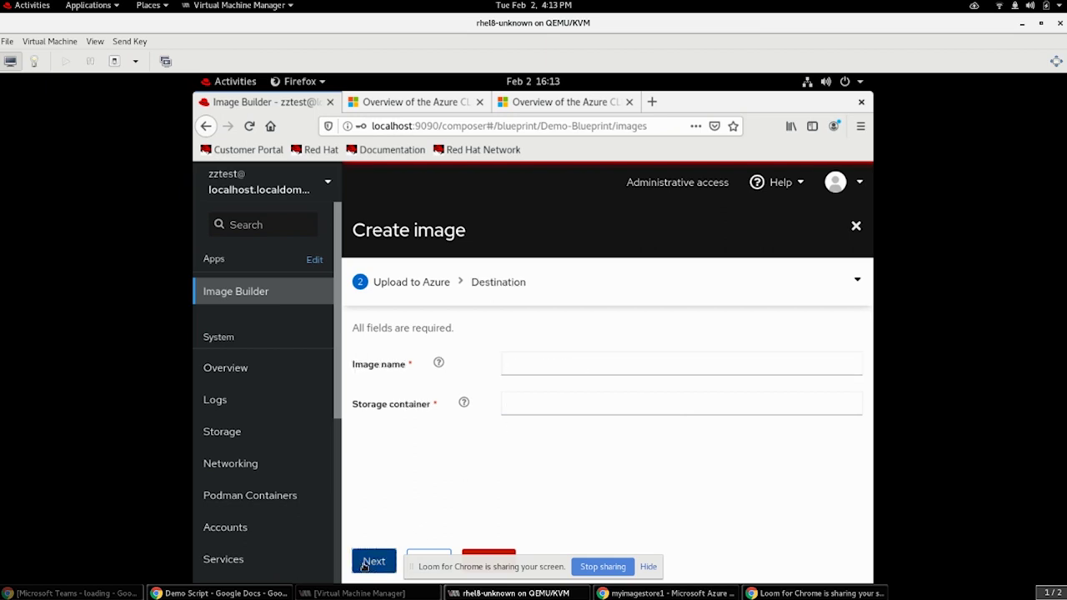
Name the image myimage1, set the storage container to myimagecontainer1, and finish creating and uploading the image
click(536, 363)
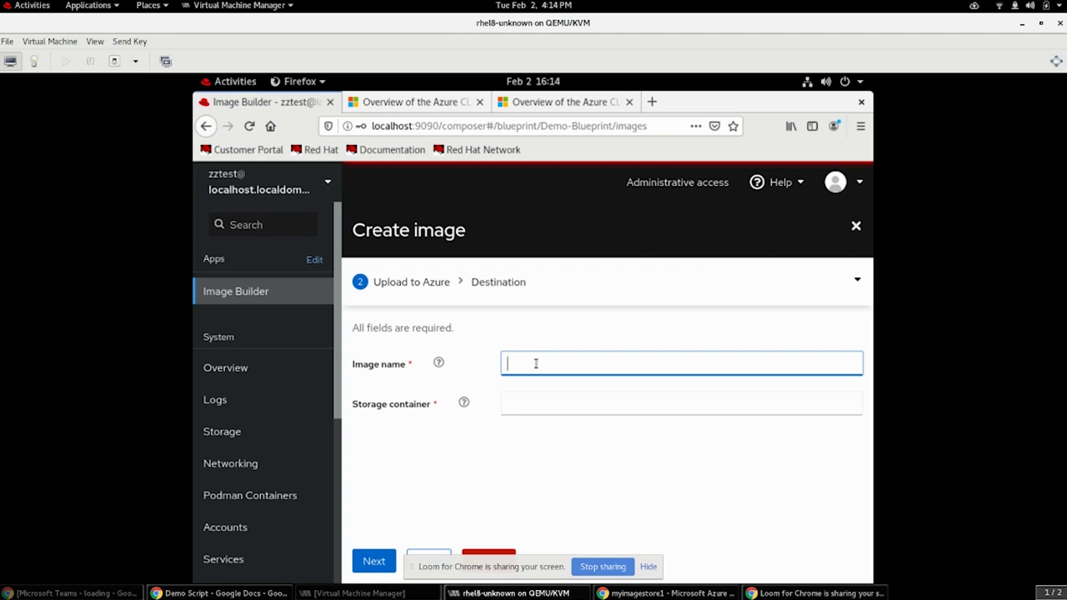
text(myimage1)
key(Tab)
key(Tab)
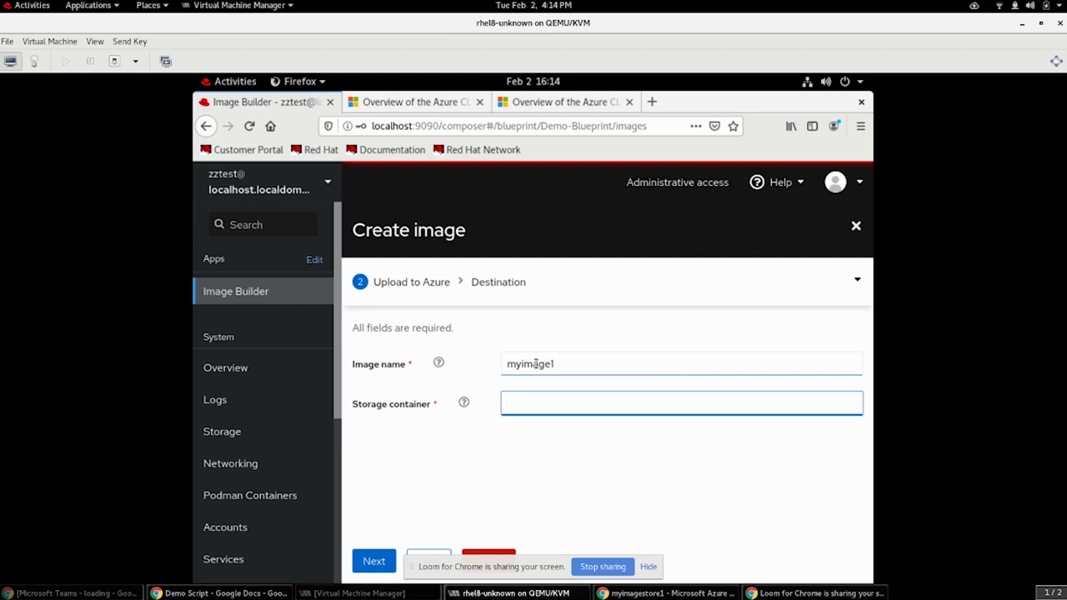
text(myimagecontainer1)
click(365, 561)
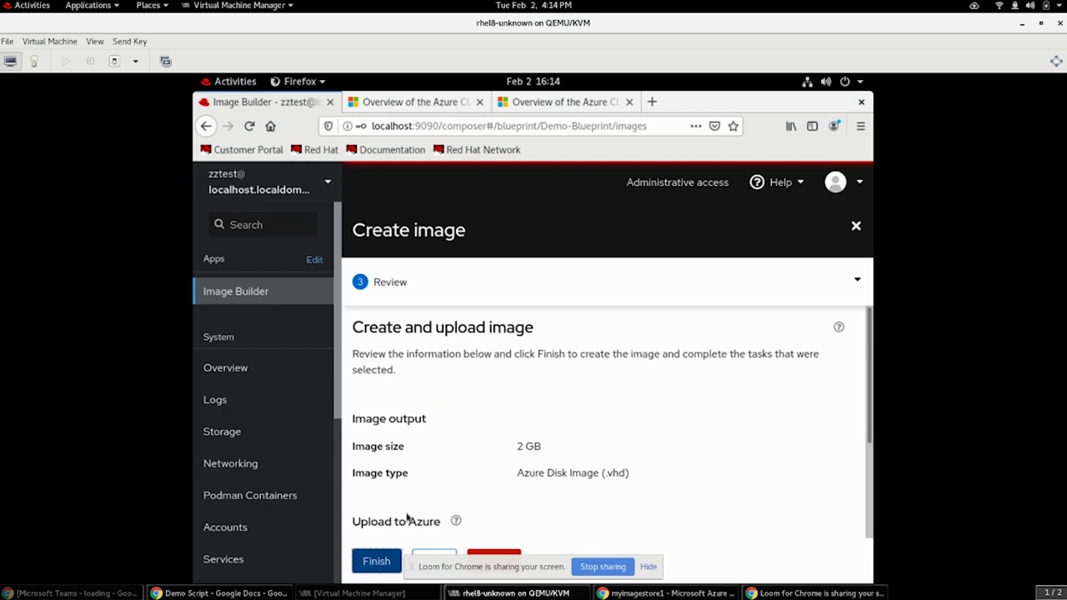
click(374, 566)
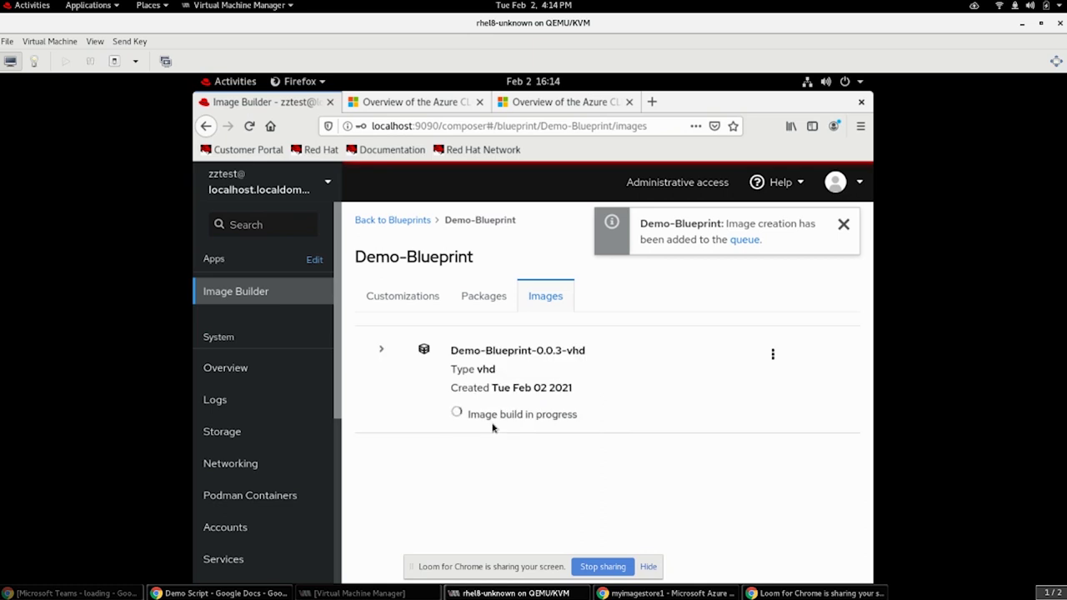
Check the image's build and upload details, and view the system's CPU and memory usage graphs
click(383, 353)
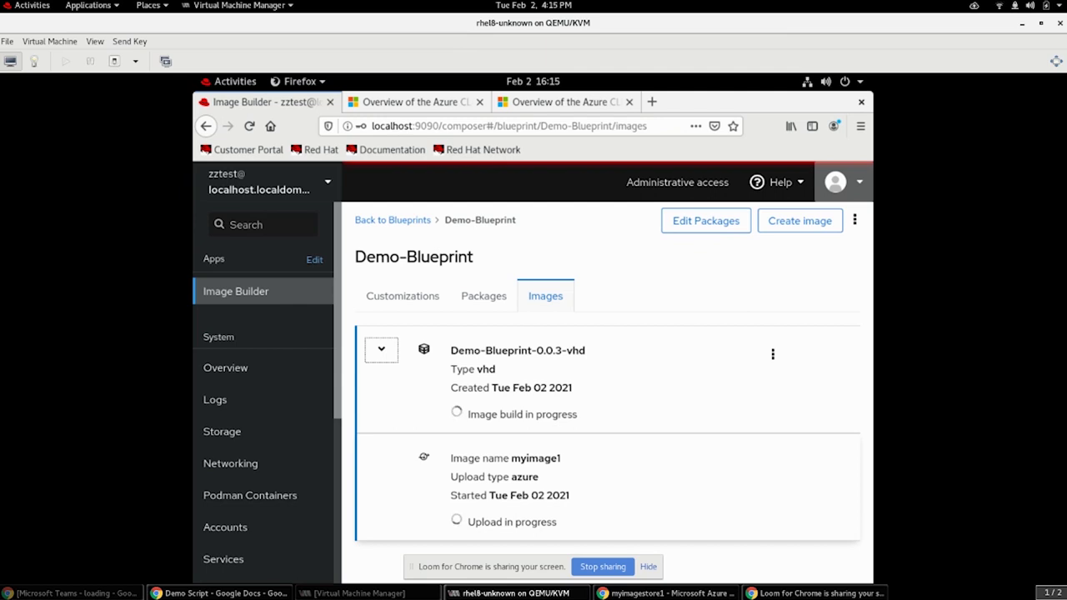
click(251, 368)
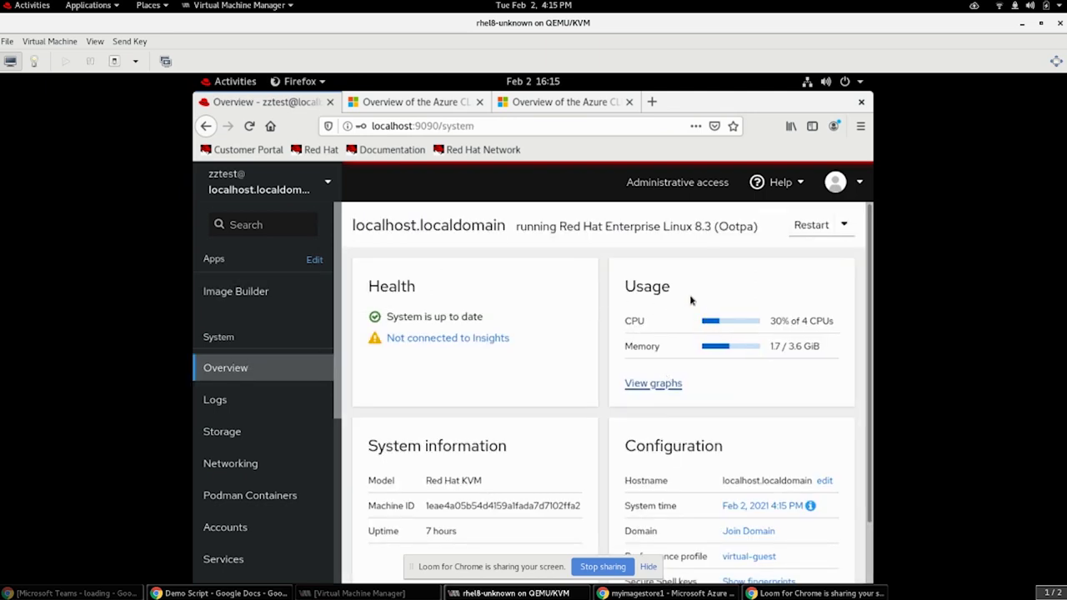
click(662, 386)
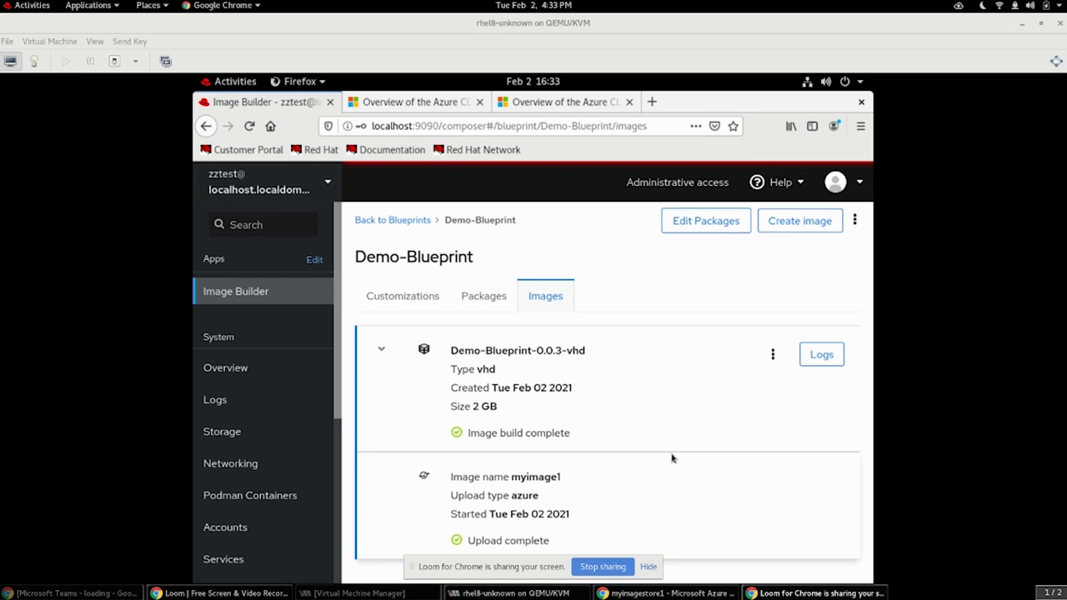
Switch to the Azure portal, open the myimage1.vhd blob in myimagecontainer1, and copy its URL
click(649, 593)
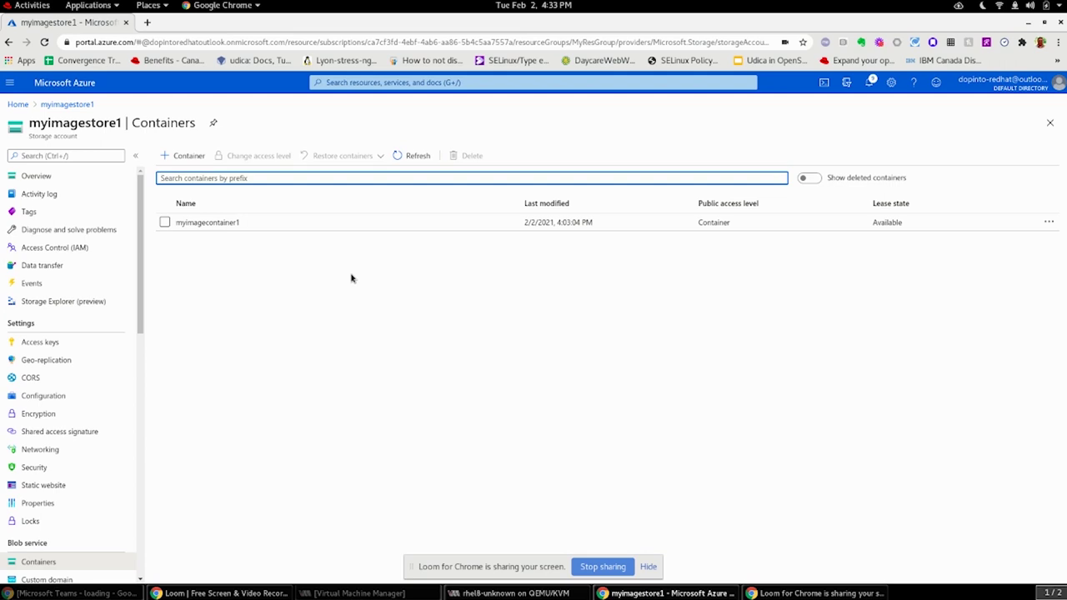
click(214, 225)
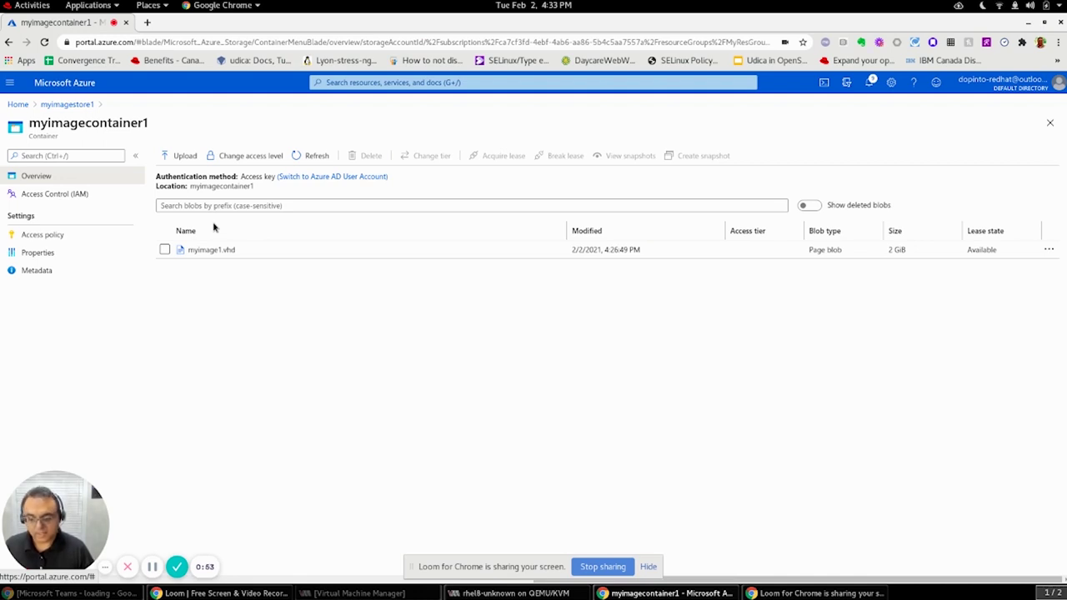
click(207, 248)
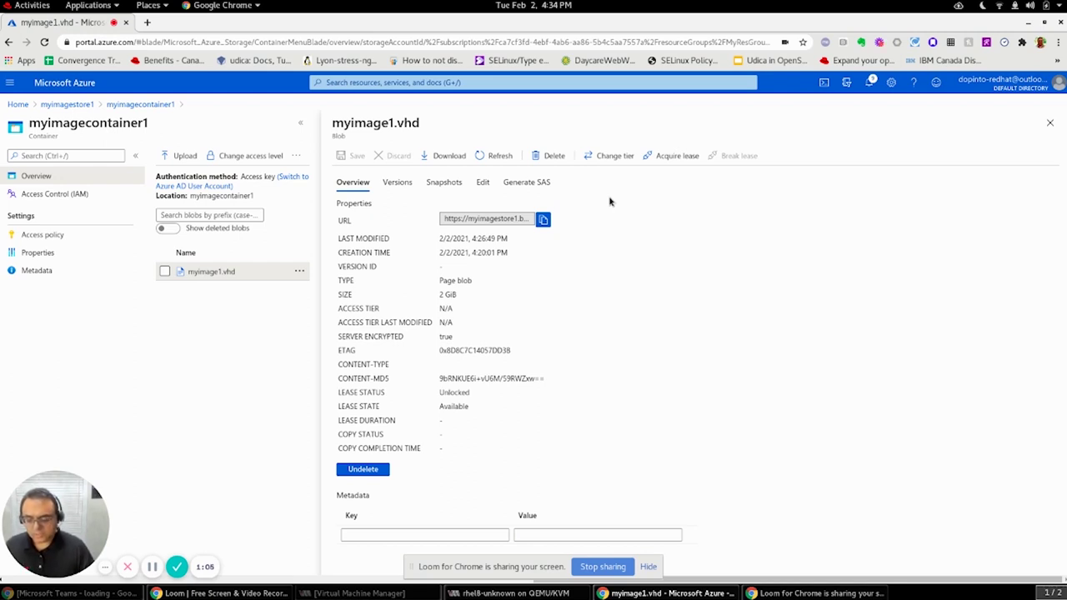
click(541, 221)
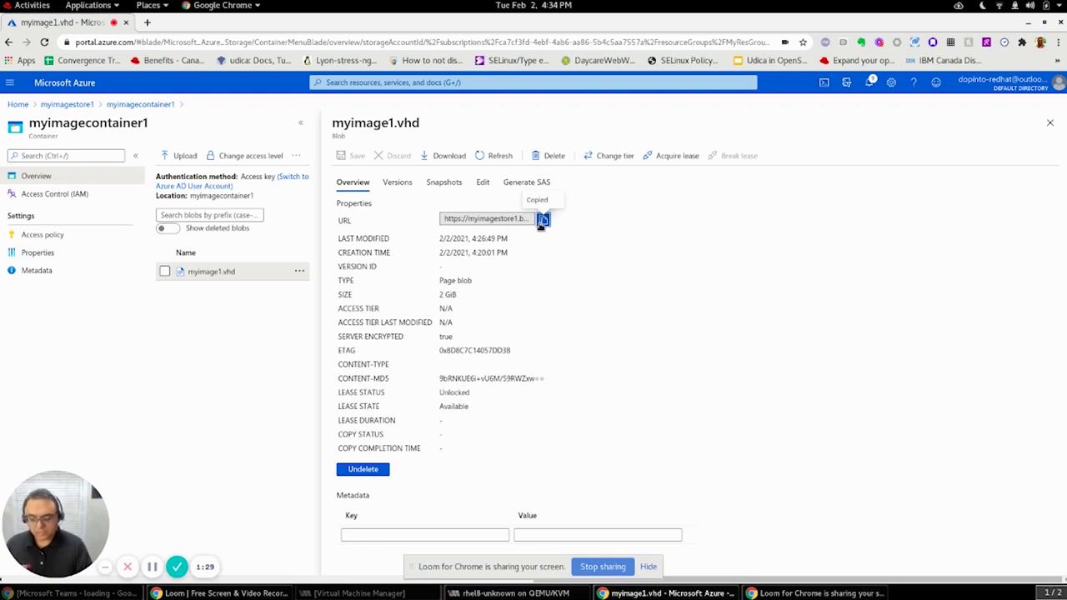
Switch to the RHEL virtual machine and bring its terminal window in front of the browser, placed near the screen's centre
click(510, 594)
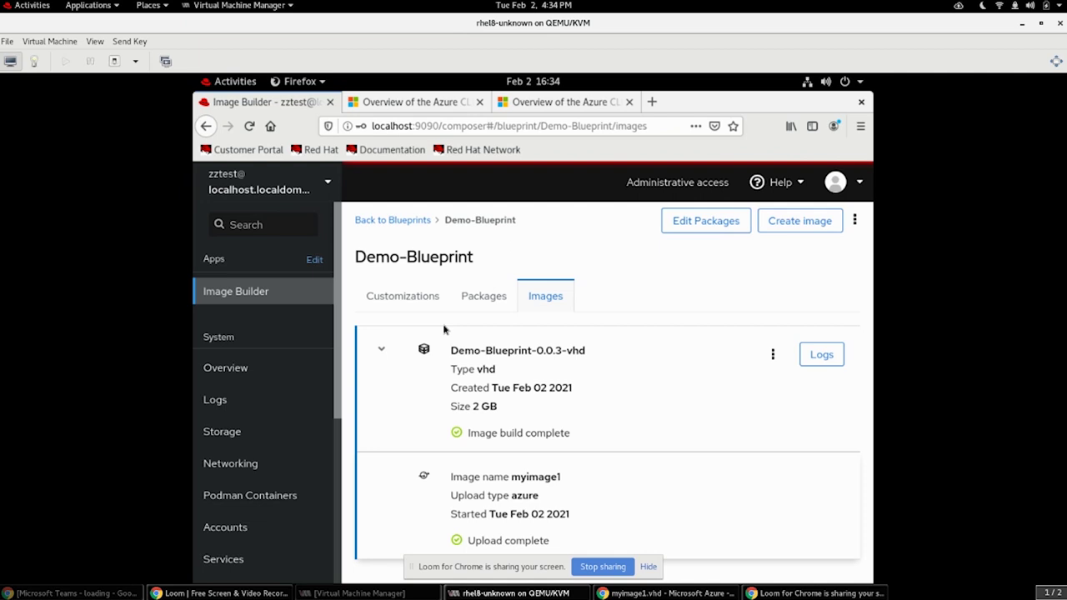
click(233, 81)
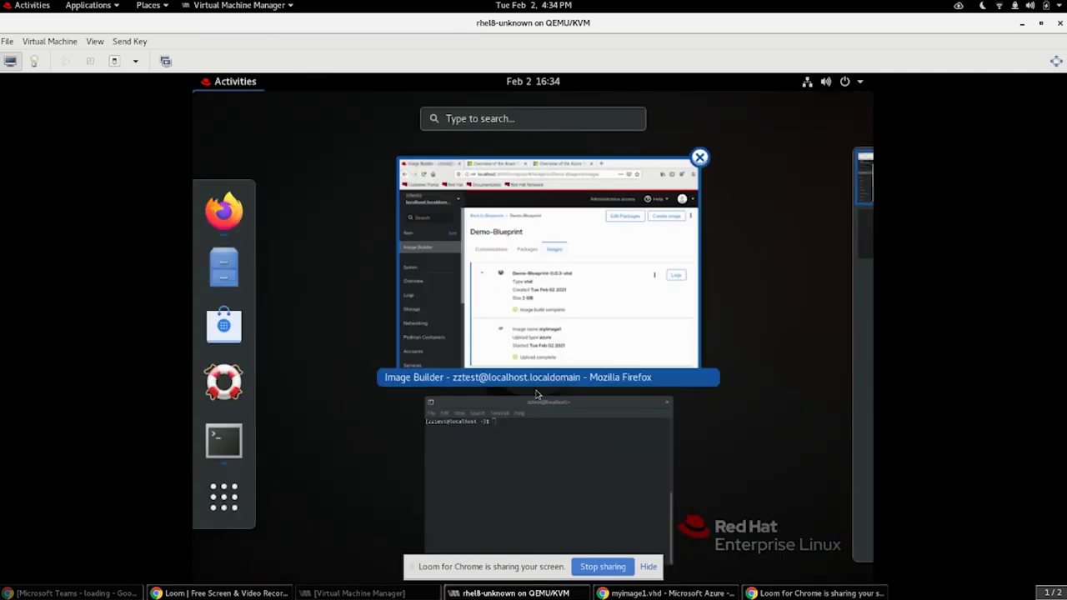
click(516, 464)
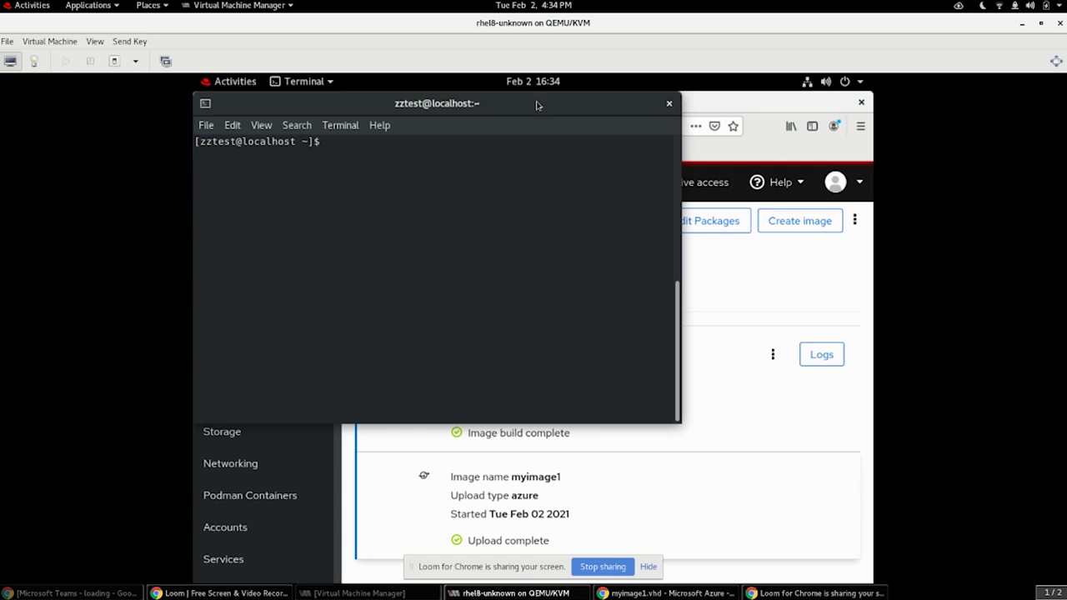
drag(539, 105, 612, 156)
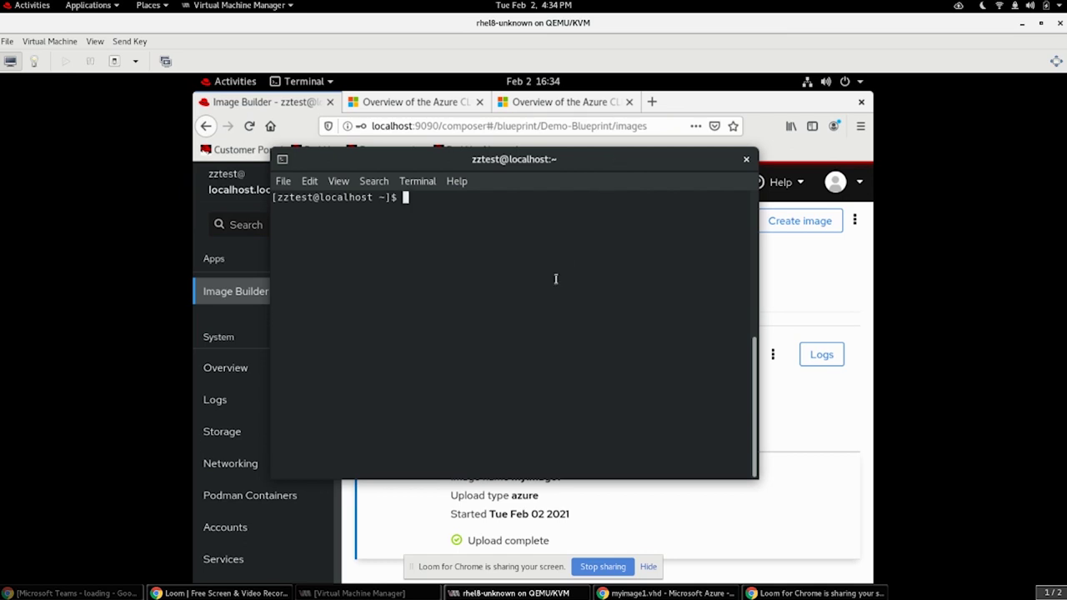
Clear the terminal, run az login, and sign in to Azure with the account that is already signed in
text(clear)
key(Up)
key(Up)
key(Up)
key(Return)
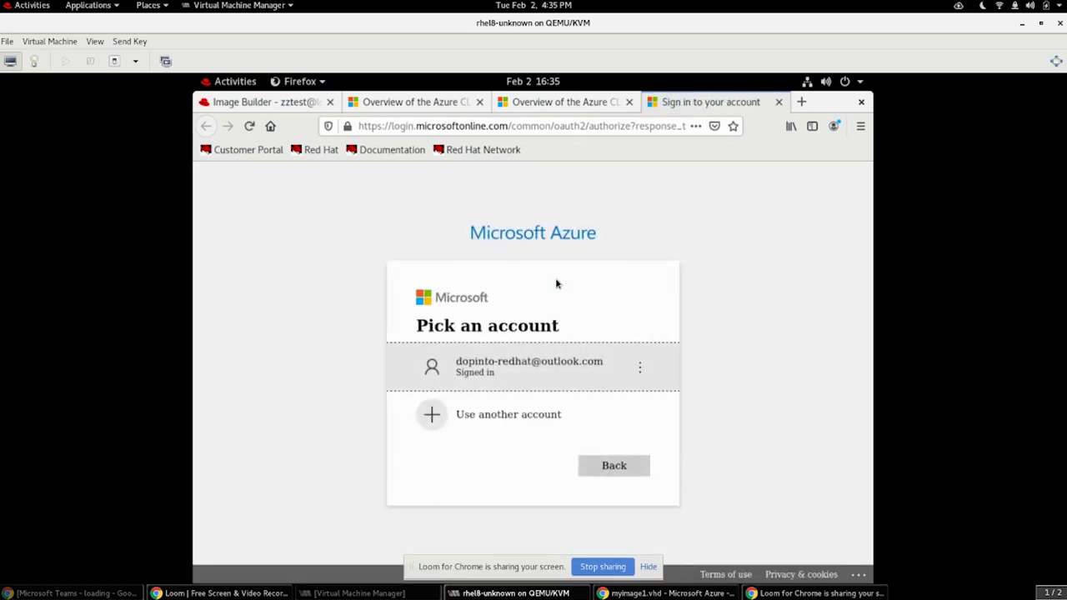
click(537, 363)
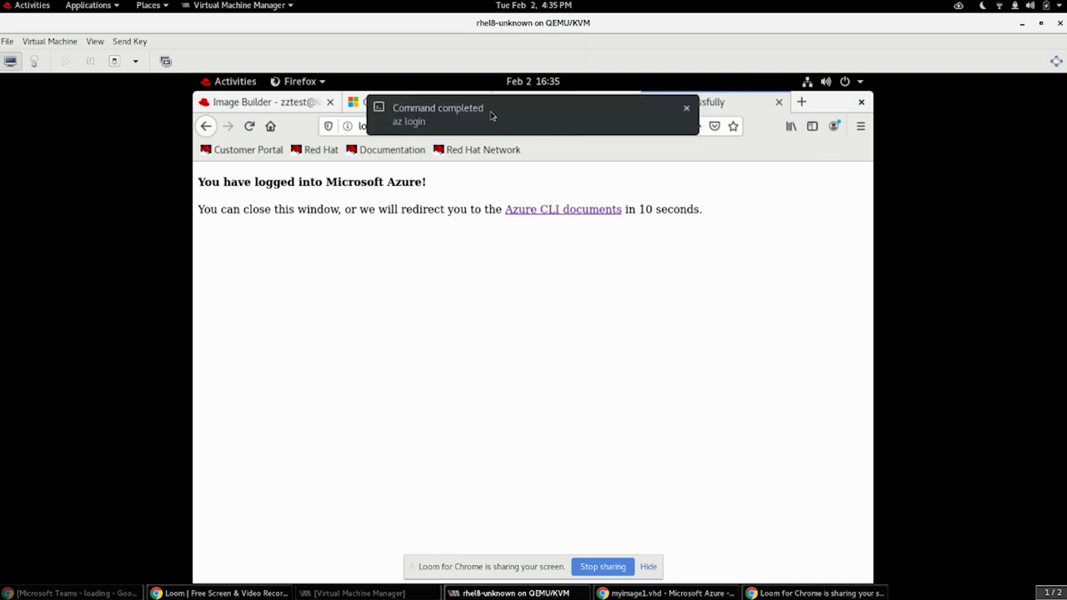
Return to the terminal and list the Azure subscriptions with az account list --output table
click(235, 81)
click(476, 435)
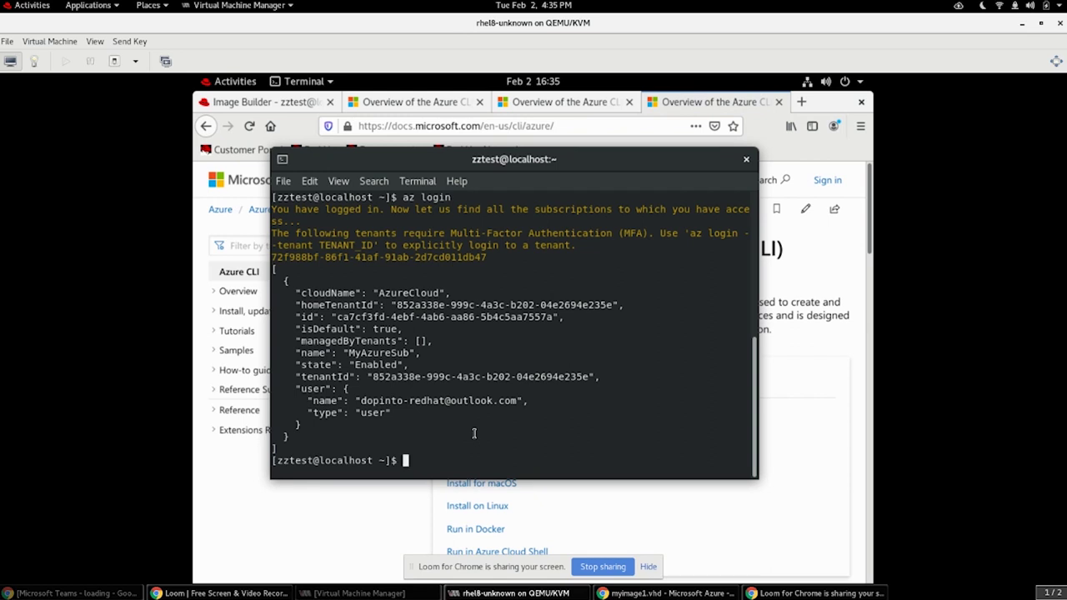
key(Up)
key(Up)
key(Up)
key(Up)
key(Up)
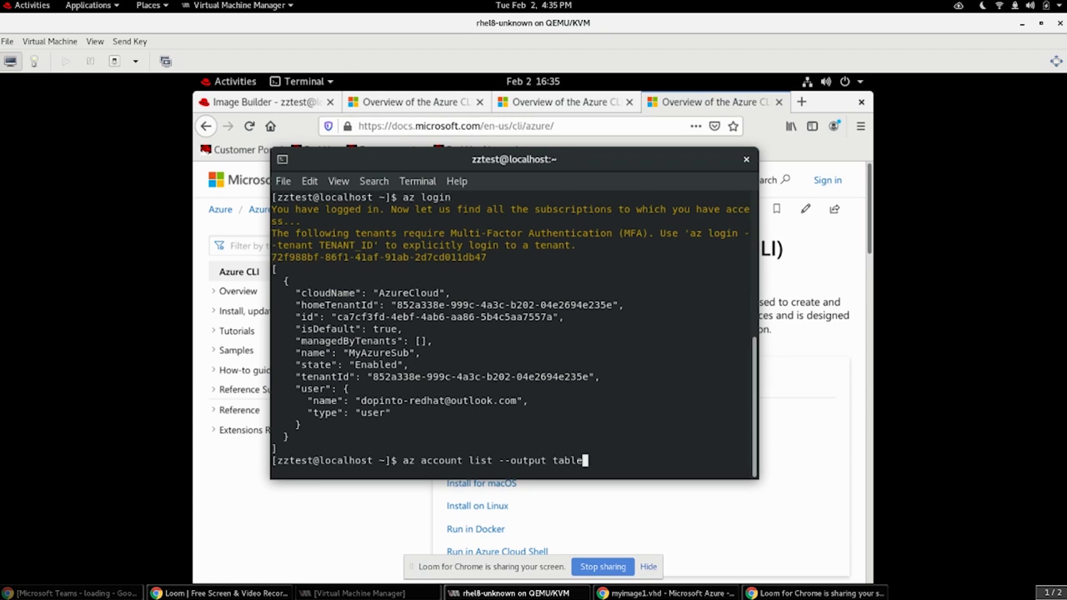
key(Return)
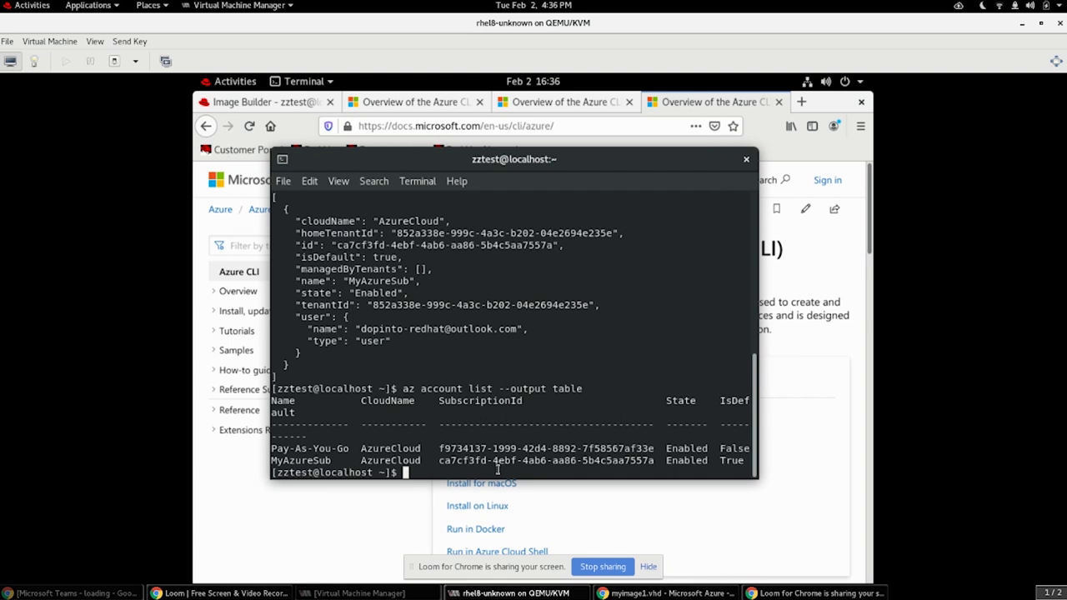
Make MyAzureSub the active subscription by running az account set --subscription with its subscription ID
double_click(523, 460)
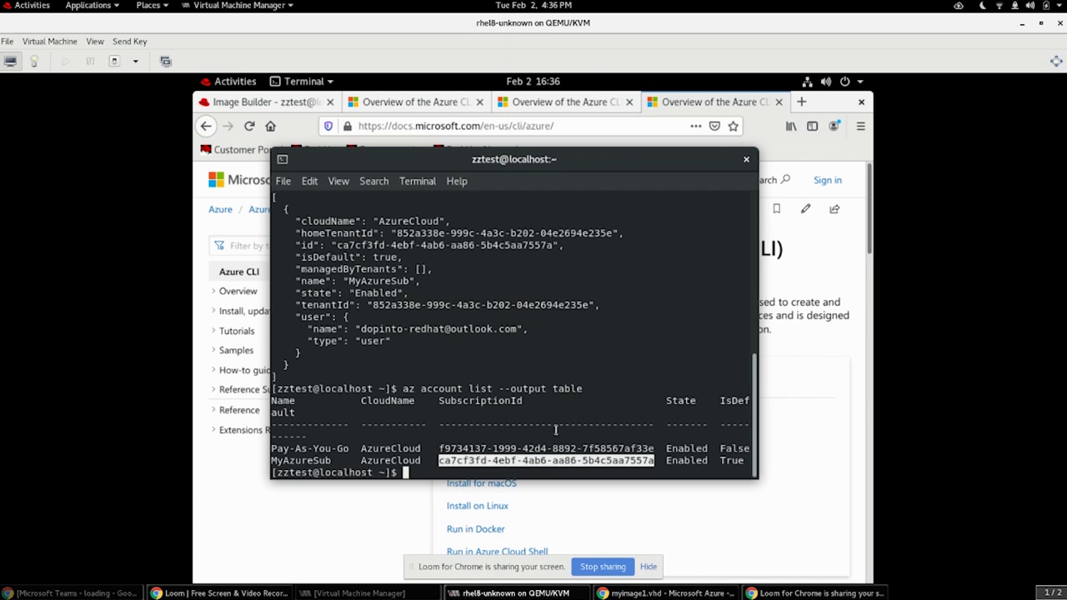
click(600, 387)
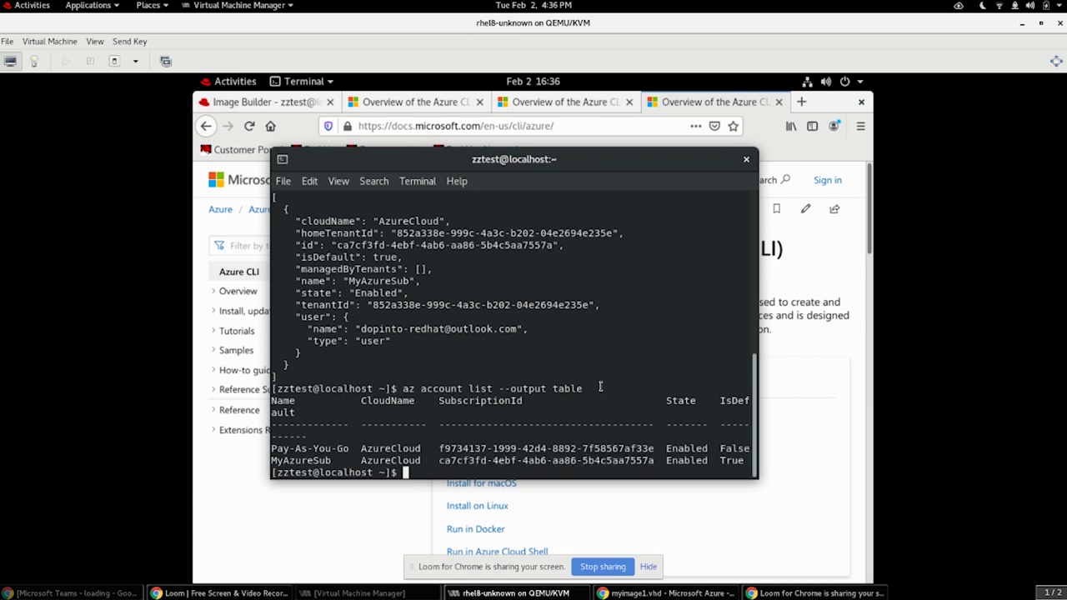
key(Up)
key(Up)
key(Up)
key(Up)
key(Up)
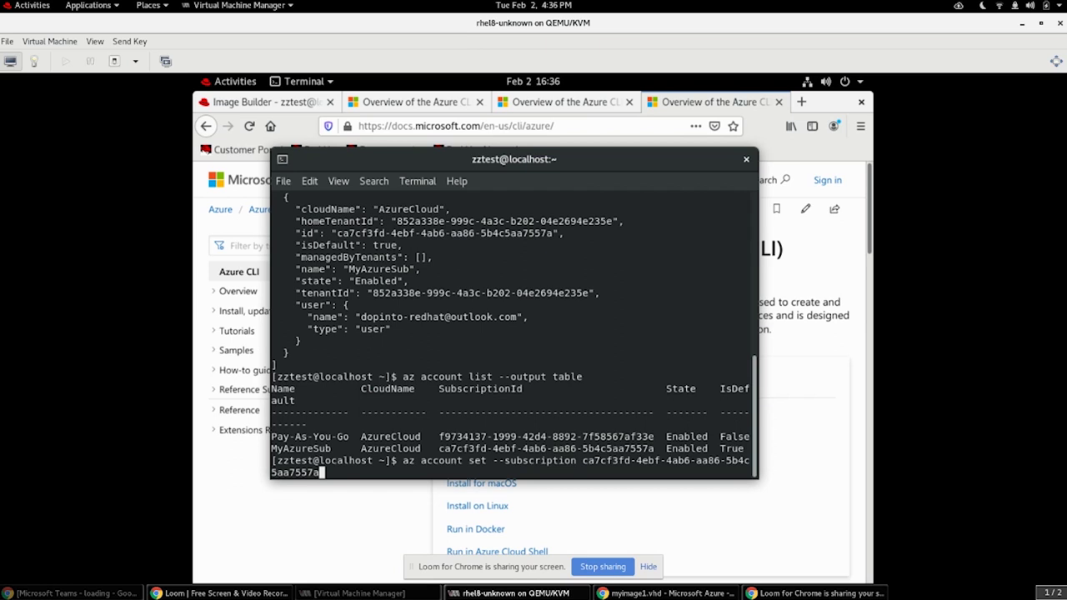
key(Return)
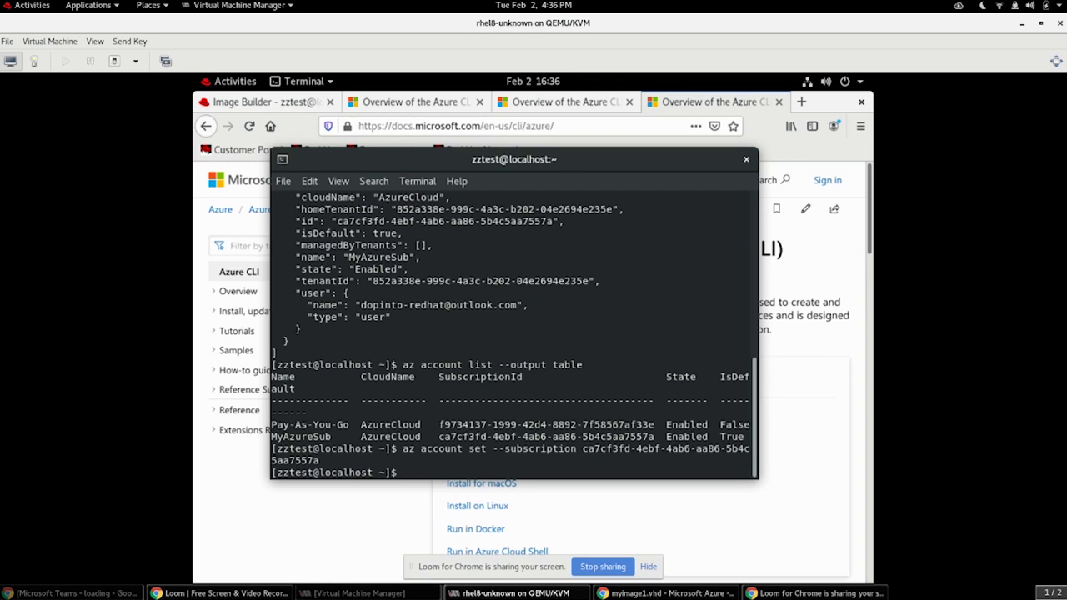
text(az vm create -n myVM -g MyResGroup --use-unmanaged-dis --os-type linux --attach-os-disk <path>)
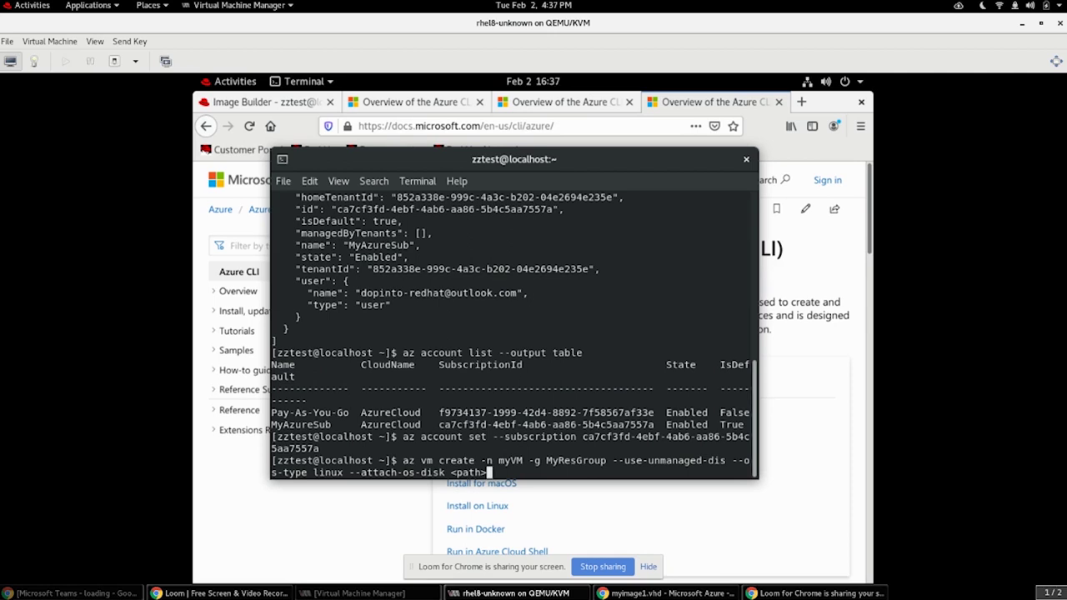
key(BackSpace)
key(BackSpace)
key(BackSpace)
key(BackSpace)
key(BackSpace)
key(BackSpace)
text(https://myimagestore1.blob.core.windows.net/myimagecontainer1/myimage1.vhd)
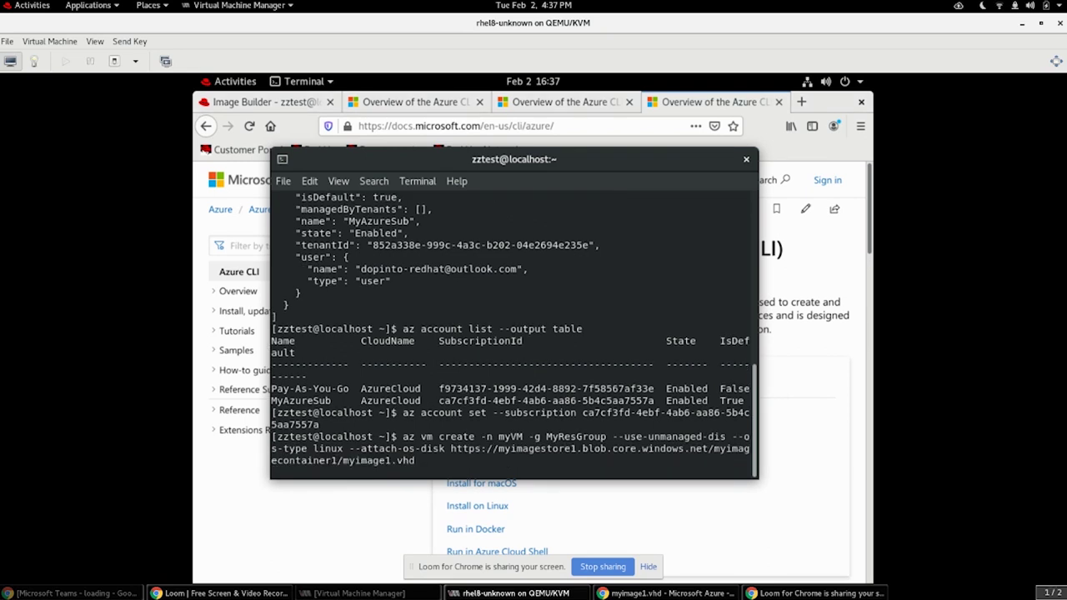
key(Return)
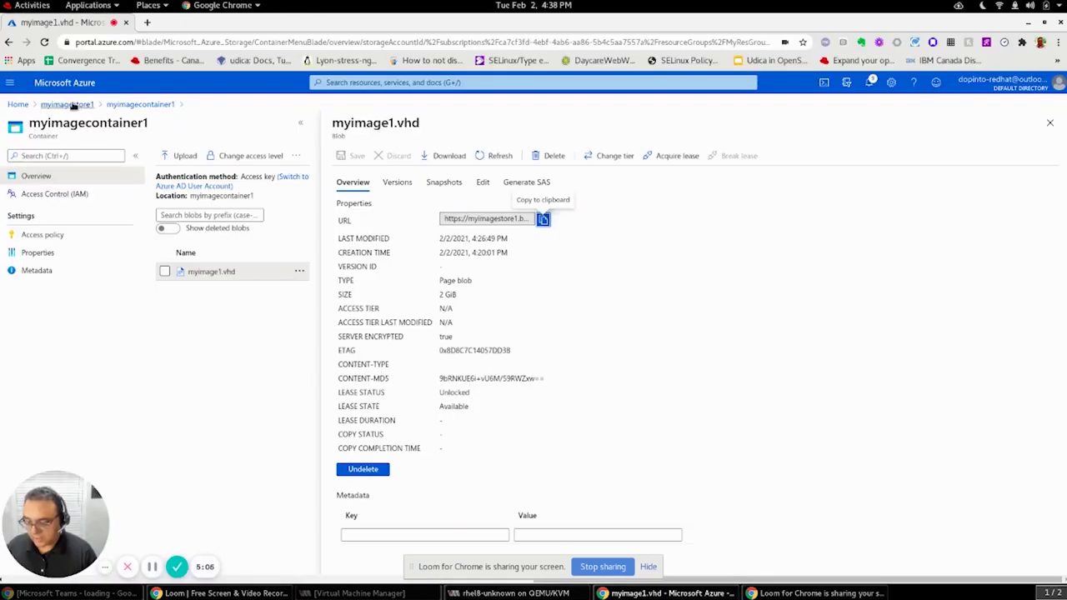
Check the overview of the virtual machine myVM in the Azure portal and return to the RHEL terminal
click(22, 106)
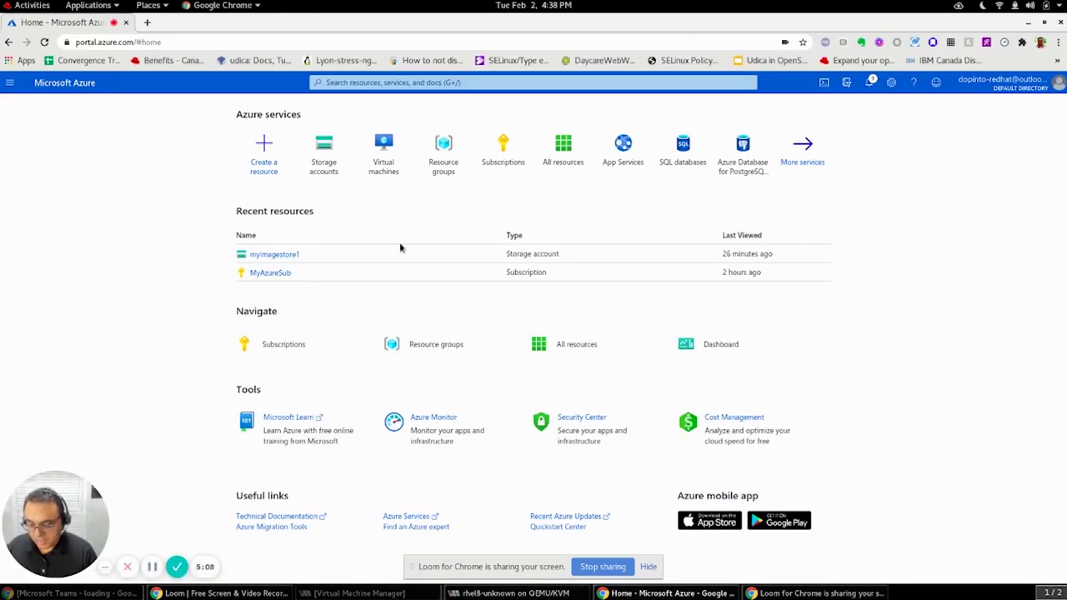
click(381, 165)
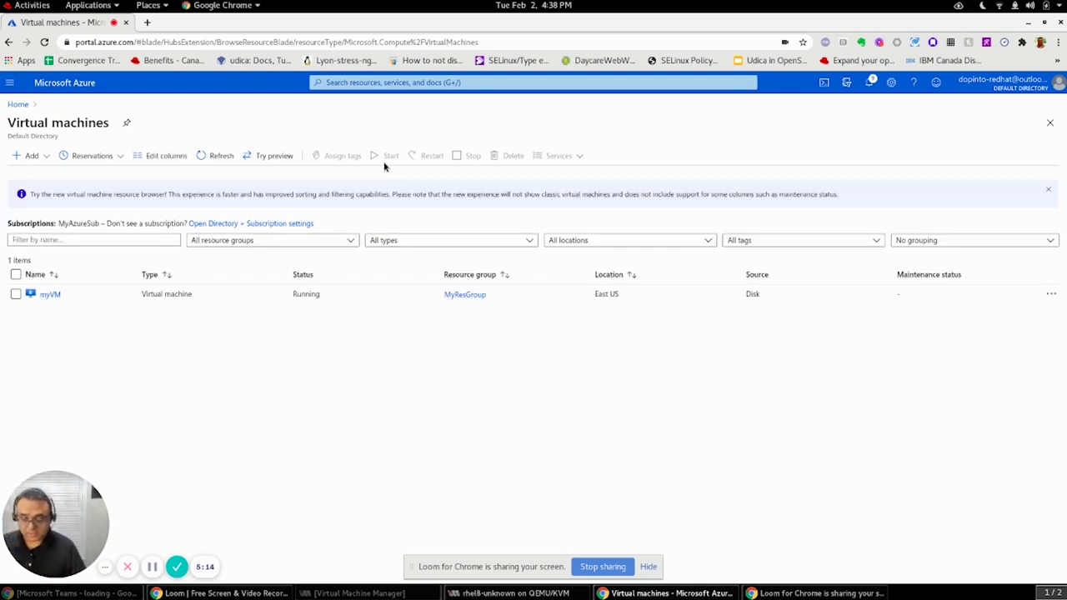
click(52, 295)
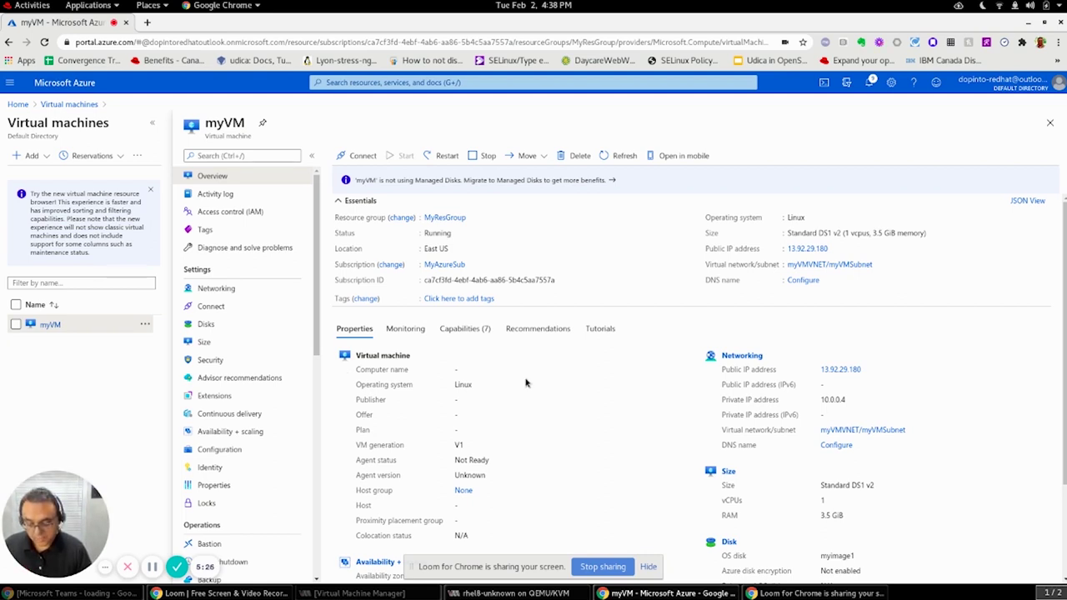
click(516, 594)
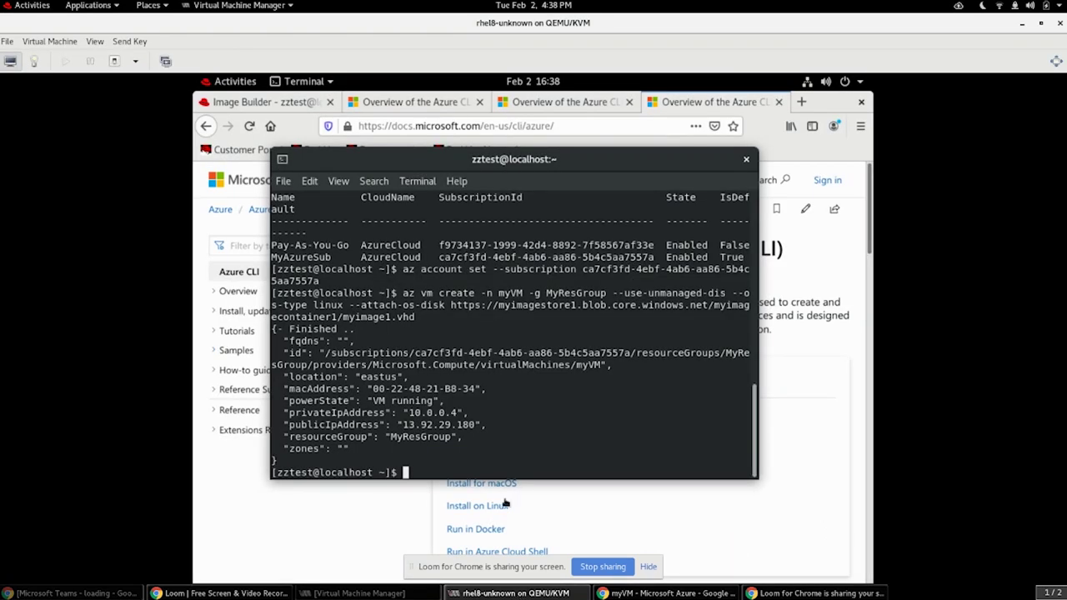